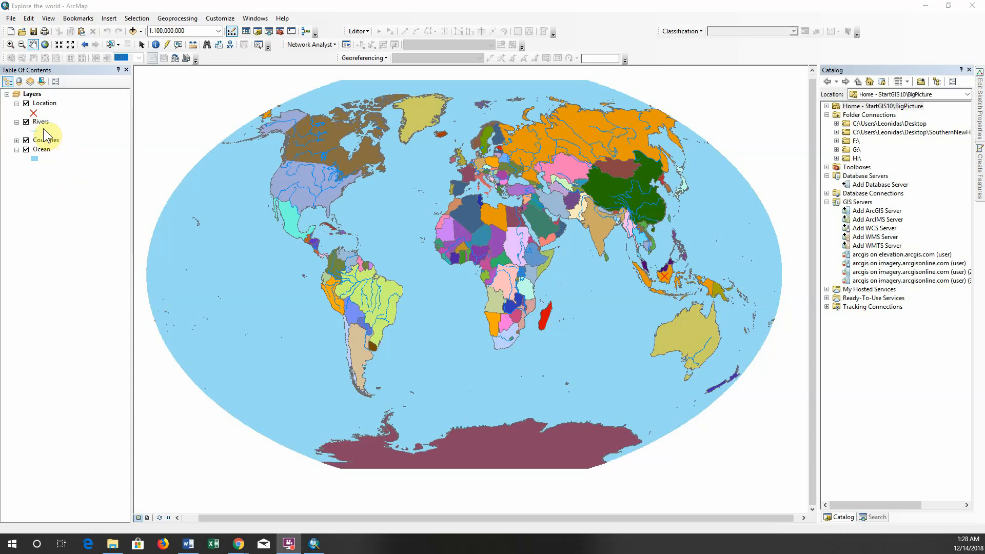
- Hide the Location, Rivers, Countries and Ocean layers one after another, and make all four visible again
left_click(25, 104)
left_click(26, 122)
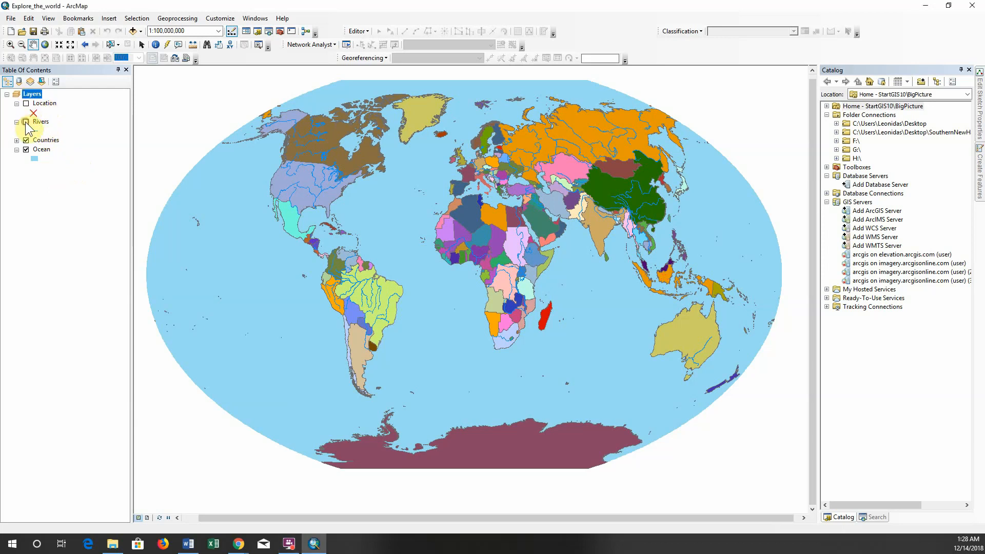
left_click(25, 140)
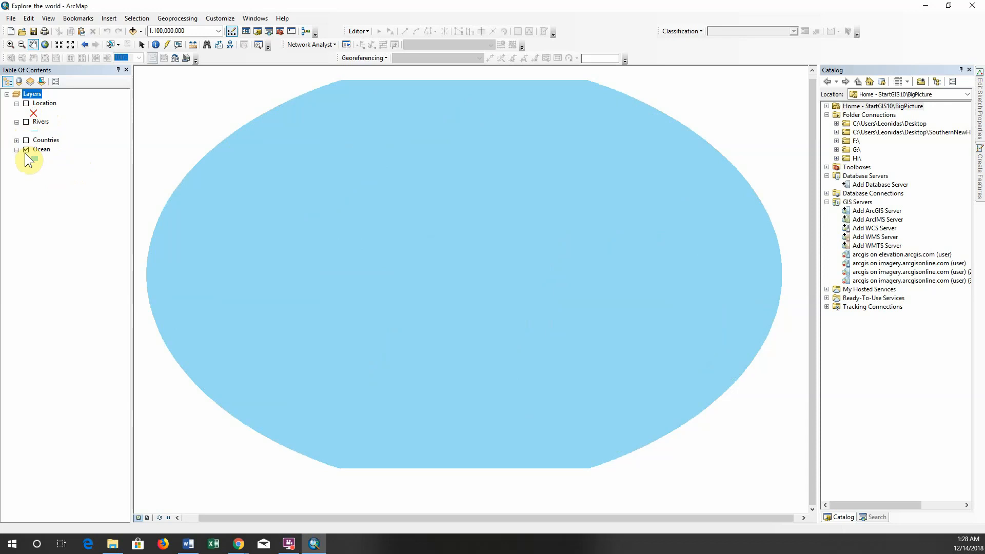
left_click(26, 149)
left_click(25, 149)
left_click(26, 140)
left_click(25, 122)
left_click(25, 103)
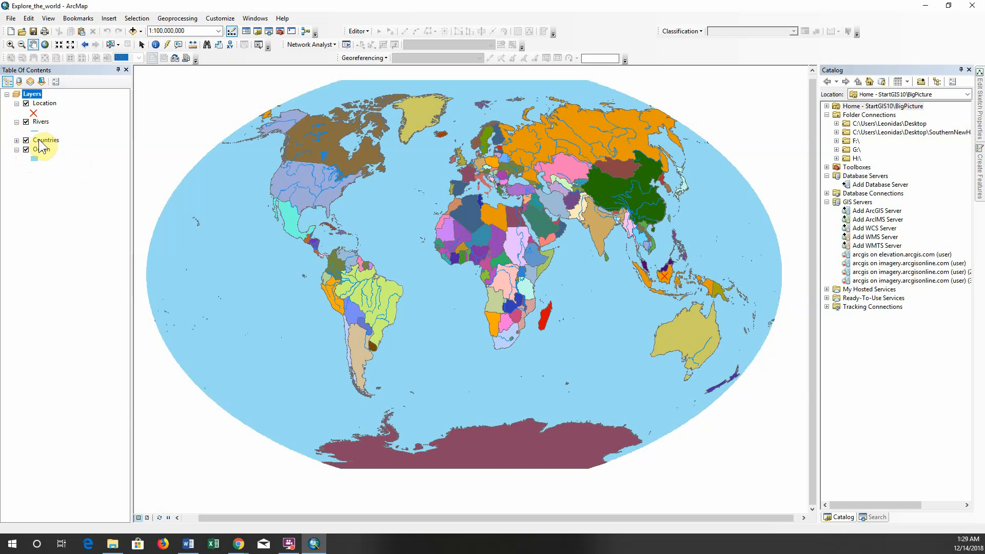
- Open the Countries layer's attribute table and examine its fields from OBJECTID through Shape_Area
right_click(41, 144)
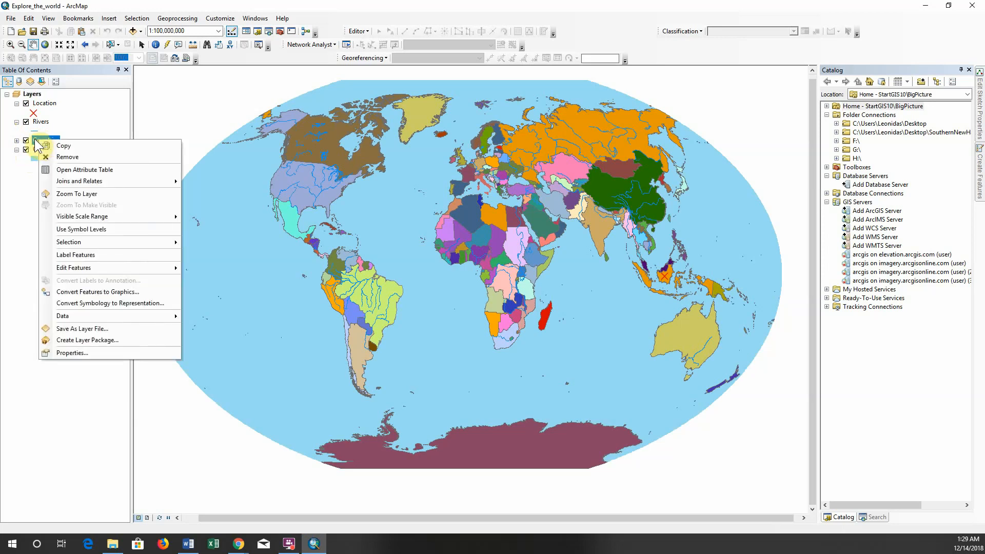
left_click(77, 170)
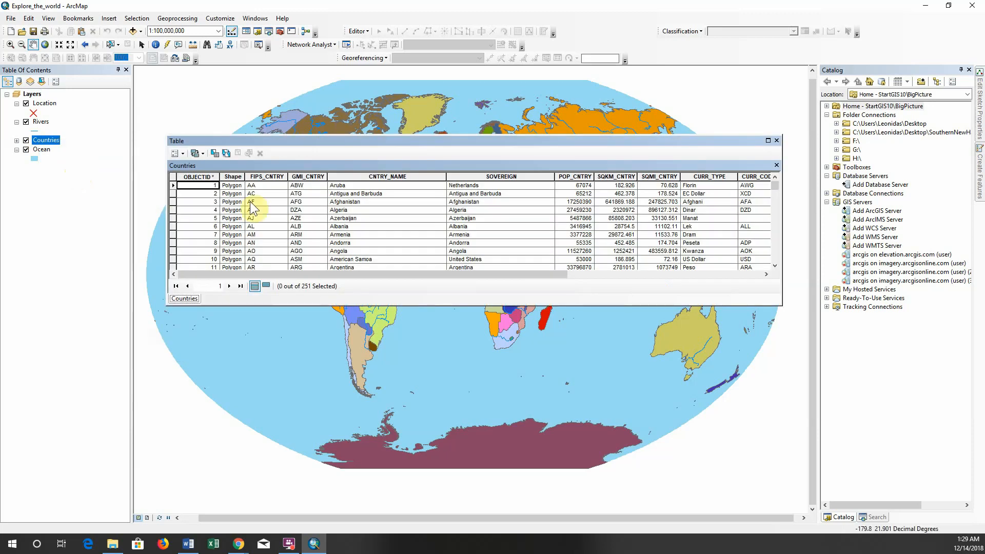
mouse_move(237, 272)
left_mouse_down()
mouse_move(426, 272)
mouse_move(253, 265)
left_mouse_up()
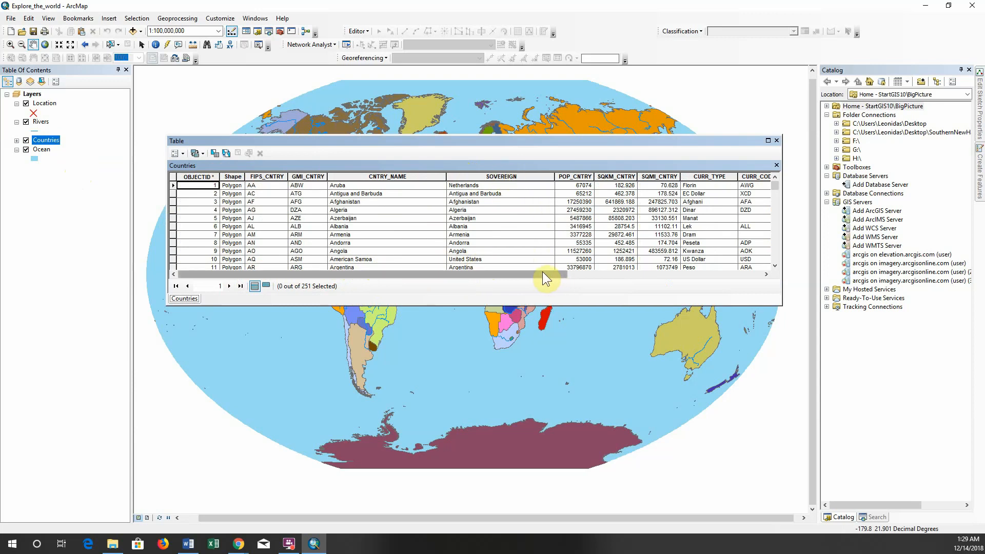
left_click_drag(542, 273, 577, 274)
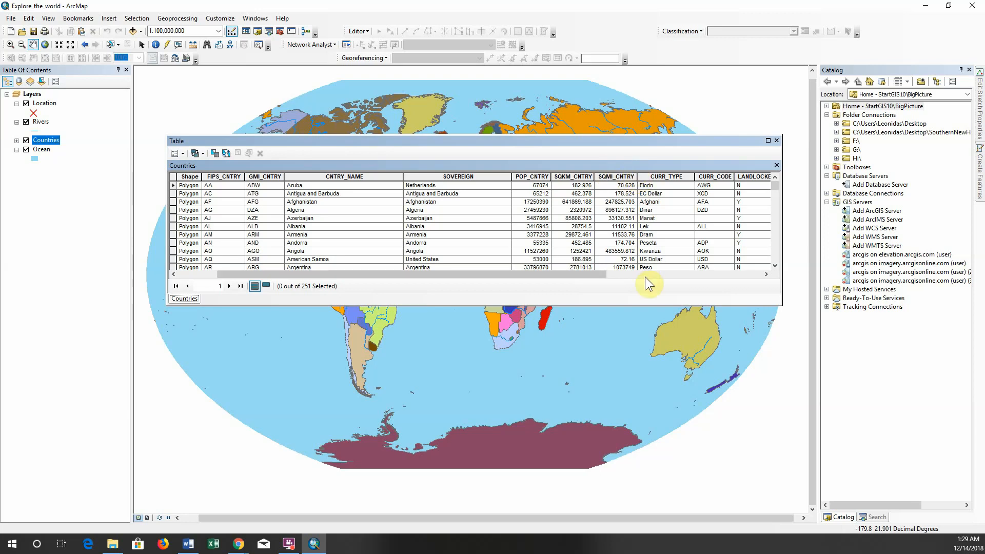
left_click_drag(601, 276, 750, 268)
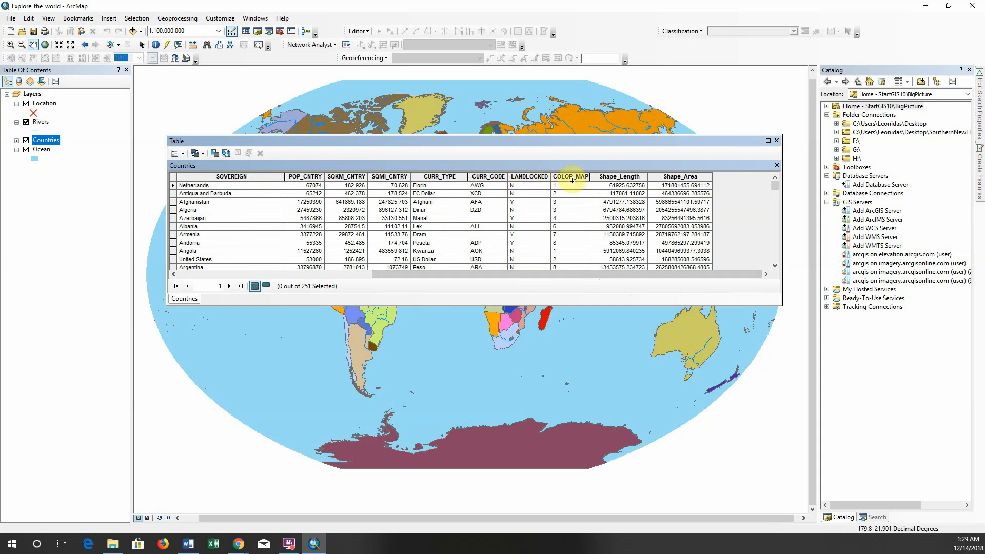
scroll(572, 221, "down", 2)
scroll(568, 228, "up", 2)
left_click_drag(577, 272, 298, 271)
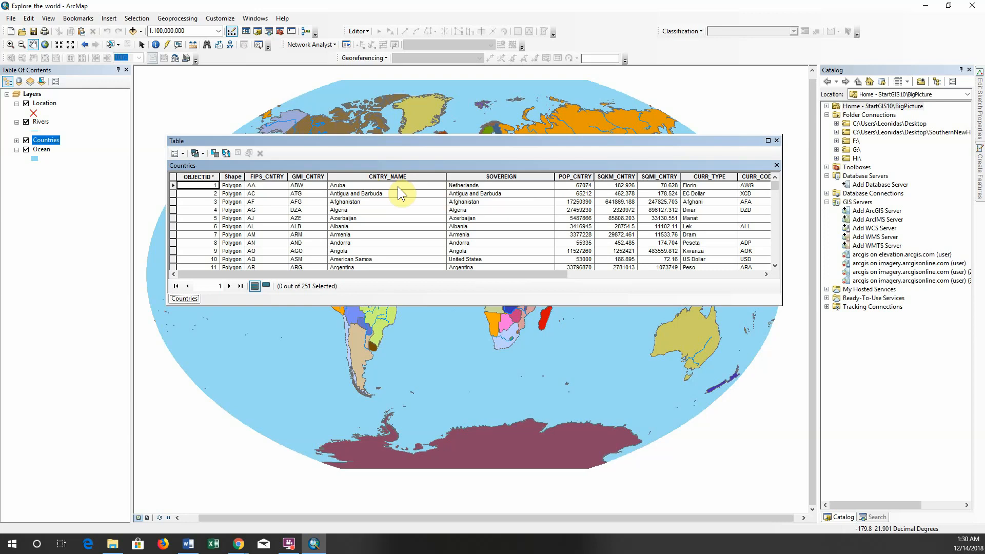
- Sort the Countries table by CNTRY_NAME in descending order and select the United States record
double_click(369, 177)
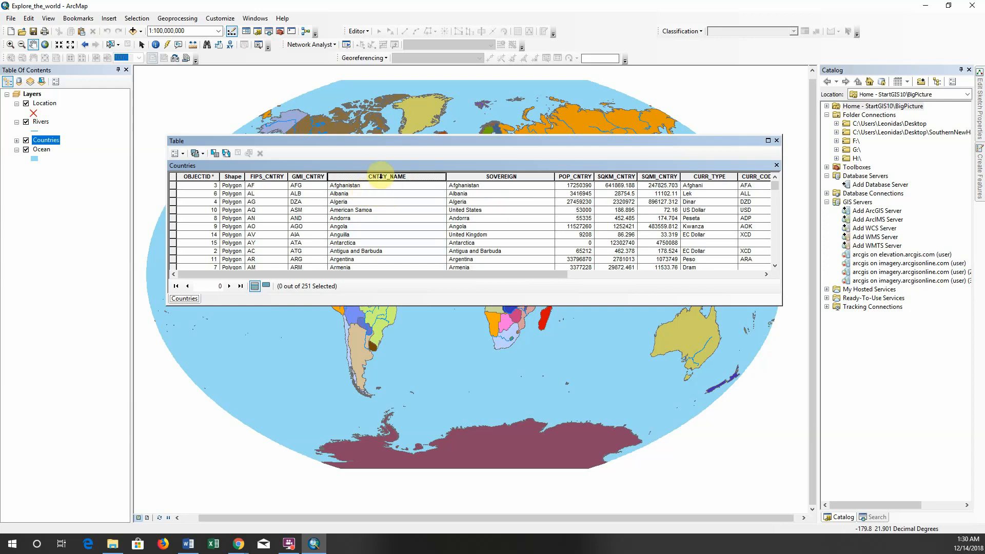
double_click(381, 176)
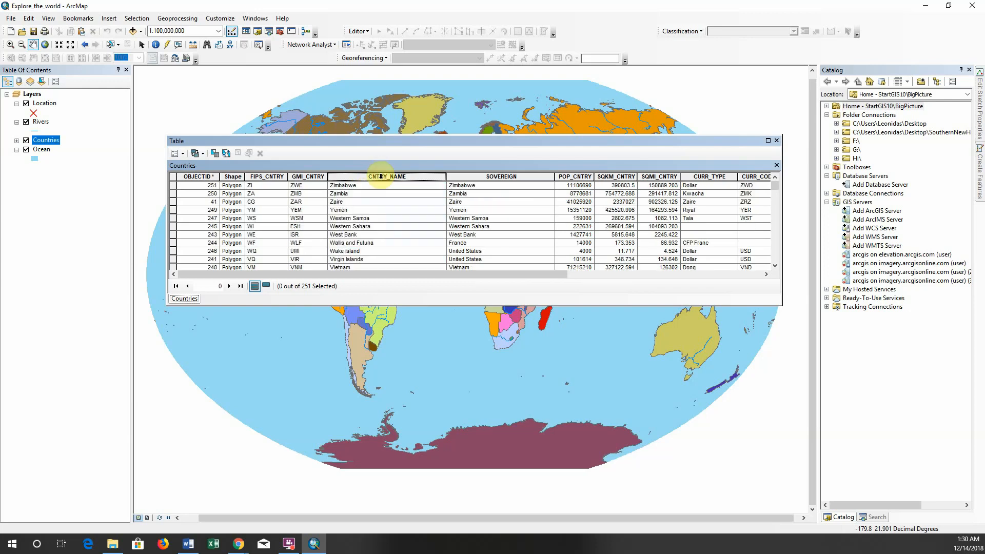
left_click(382, 176)
double_click(382, 176)
scroll(371, 186, "down", 1)
scroll(372, 187, "down", 2)
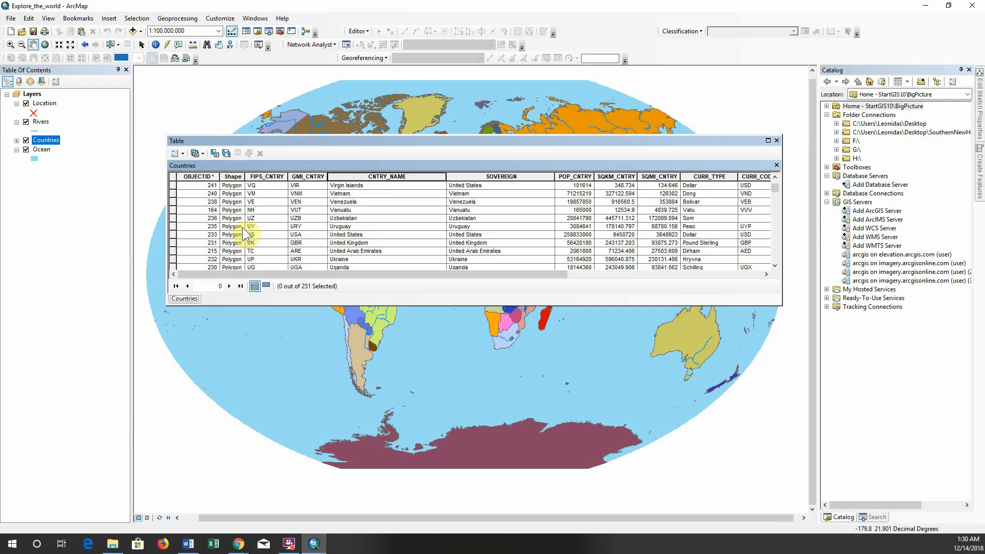
left_click(172, 235)
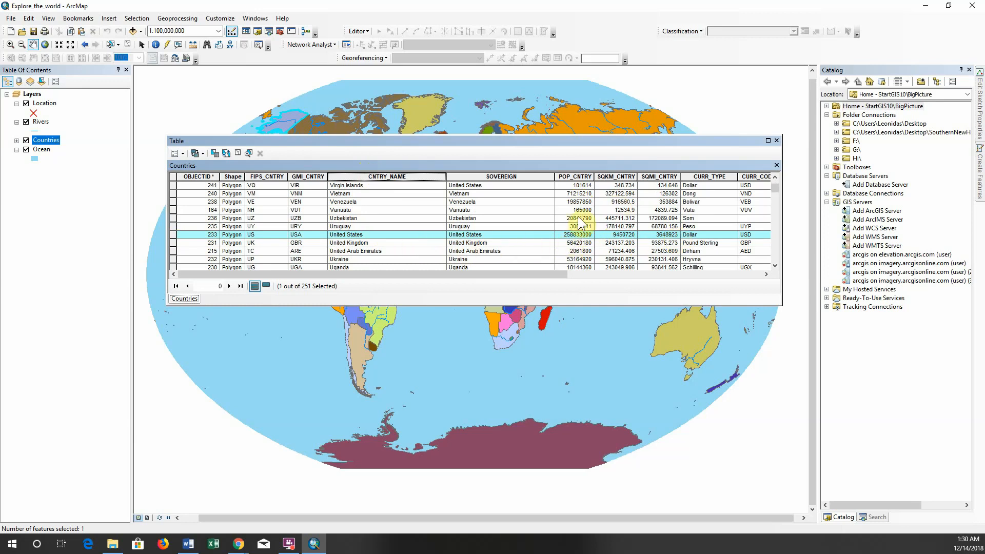
- Sort the Countries table by POP_CNTRY from largest to smallest, and close the table
scroll(501, 256, "down", 1)
scroll(545, 248, "up", 4)
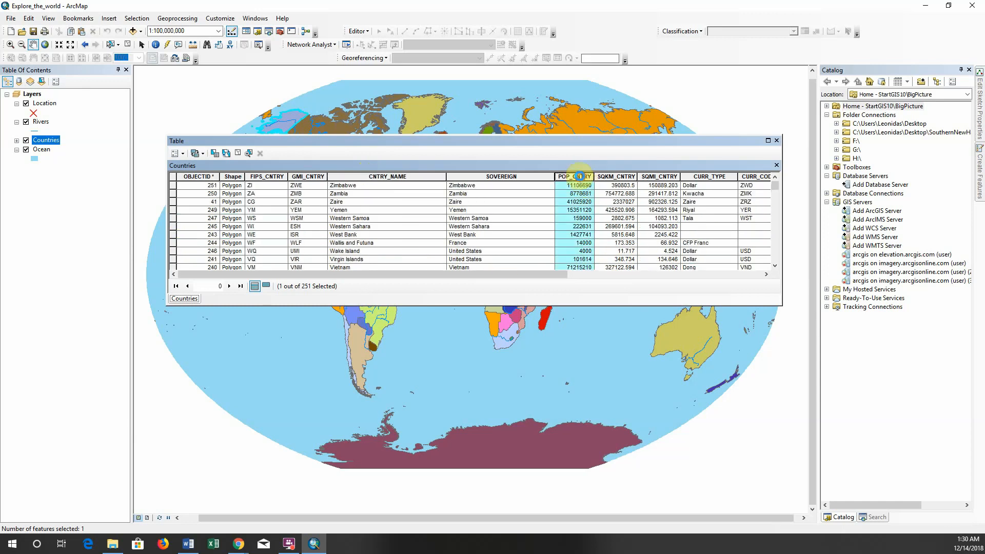
double_click(579, 176)
double_click(579, 176)
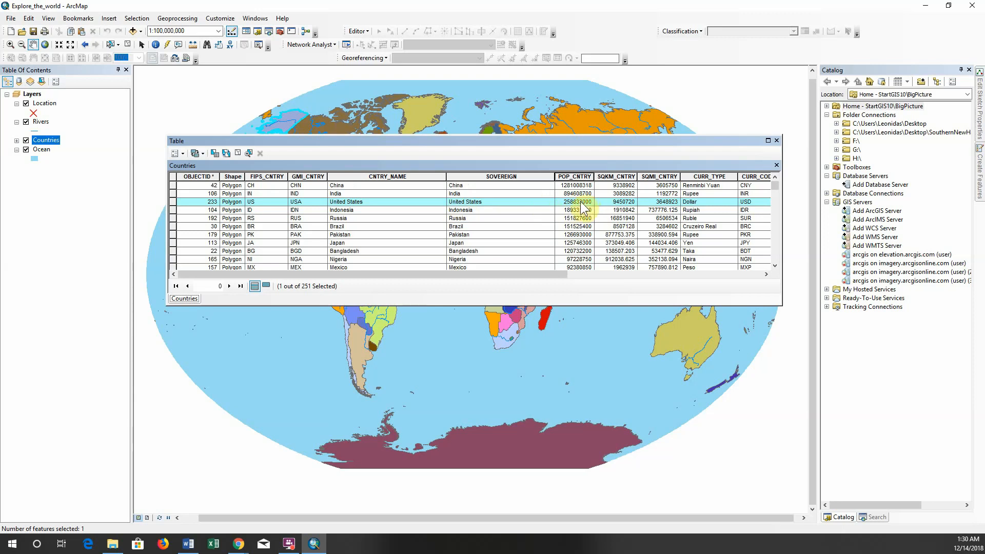
left_click(777, 141)
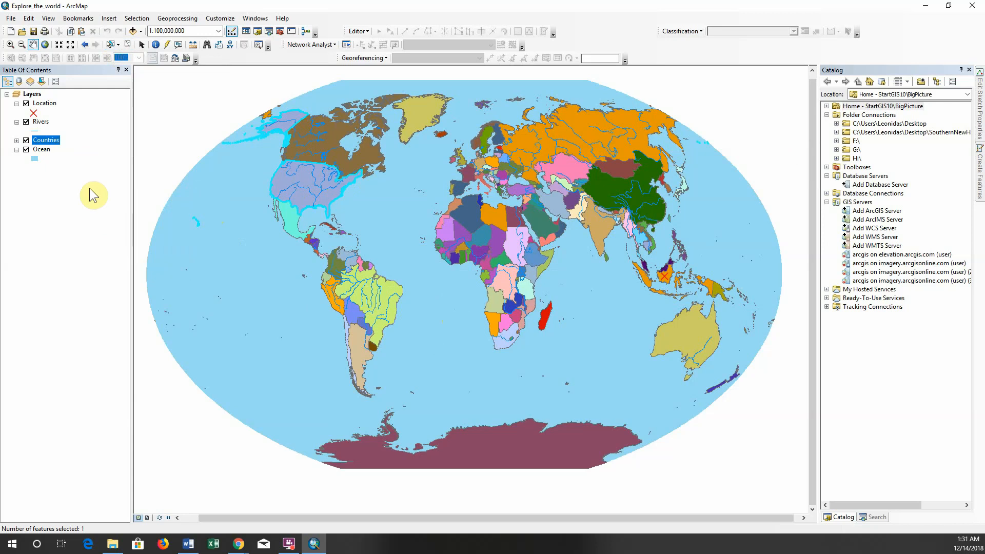
- Create a layer from the selected United States feature and hide the Countries layer
right_click(54, 145)
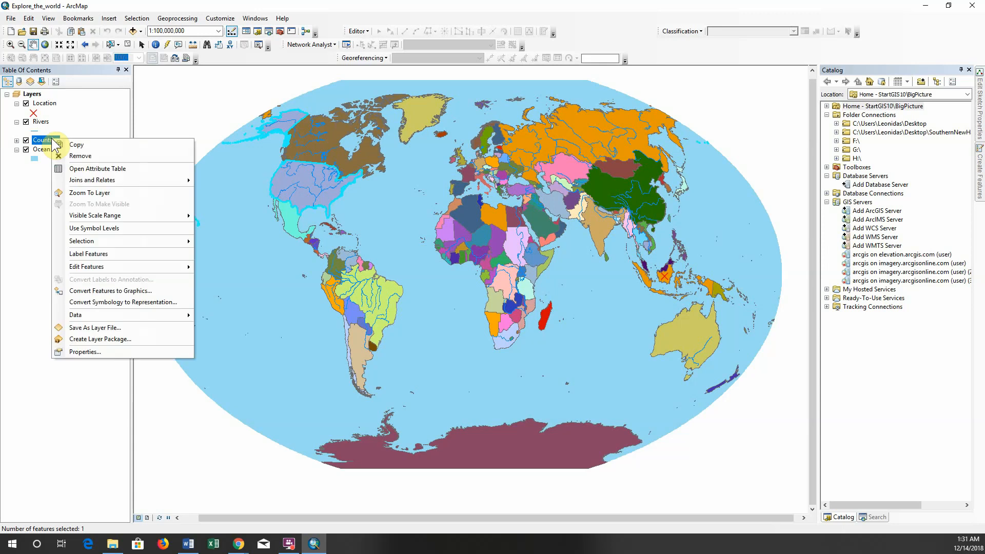
mouse_move(172, 242)
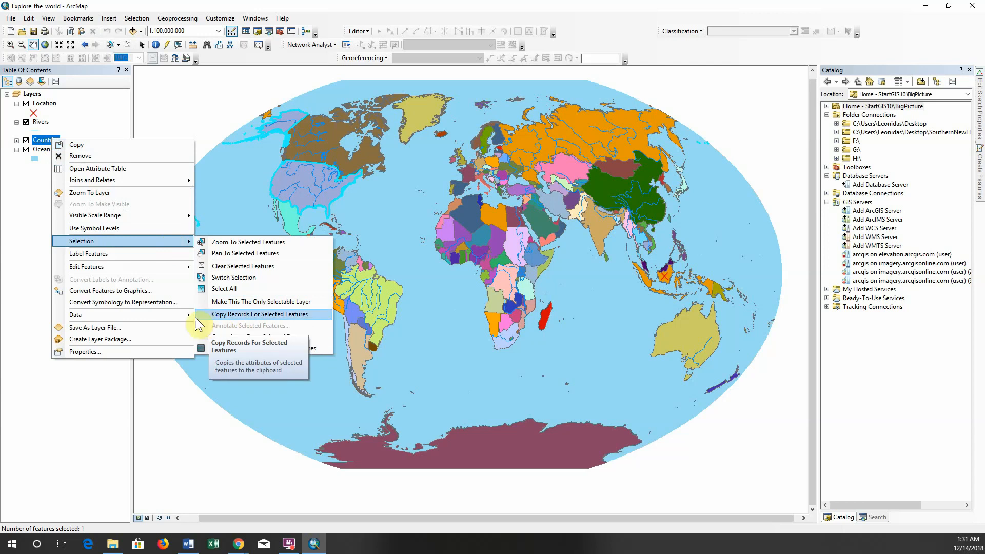
mouse_move(157, 315)
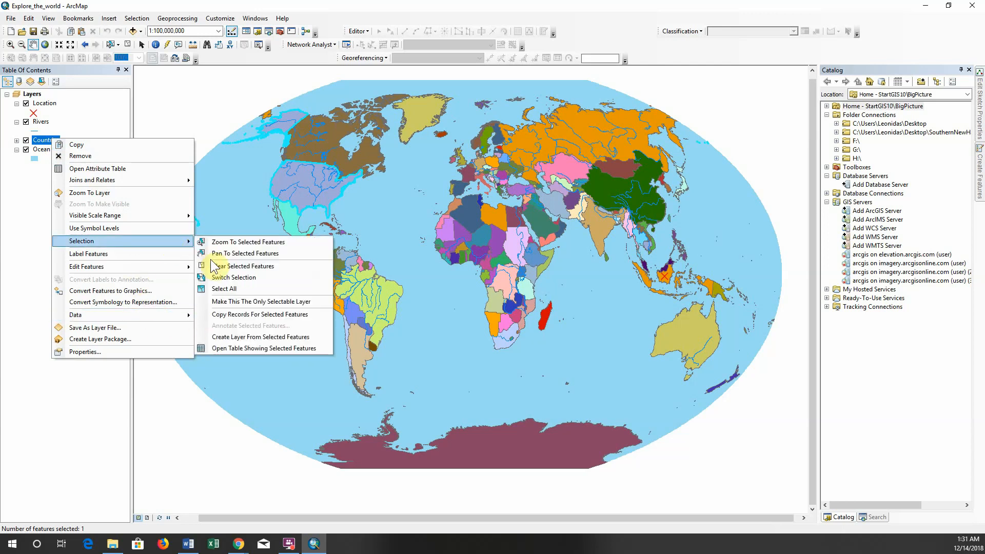
left_click(246, 337)
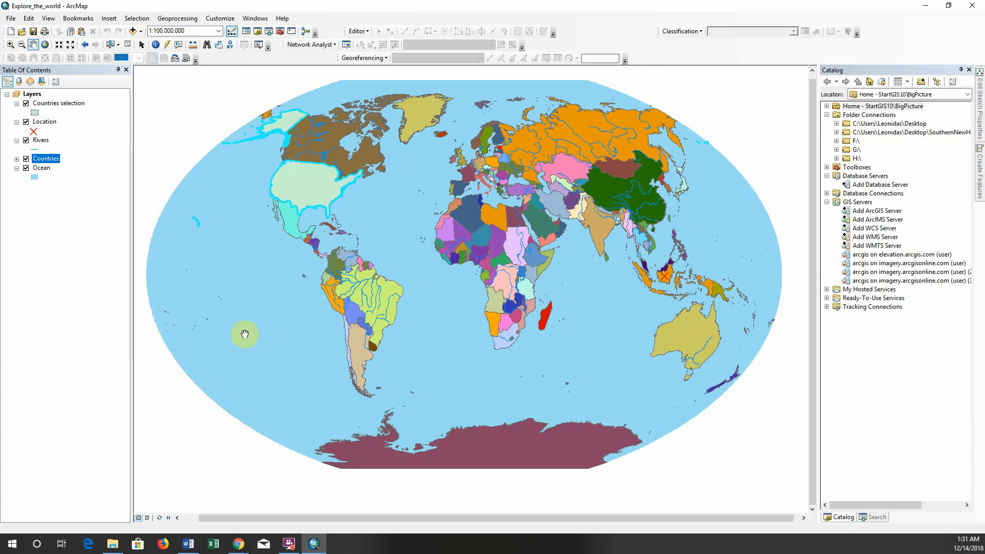
left_click(26, 158)
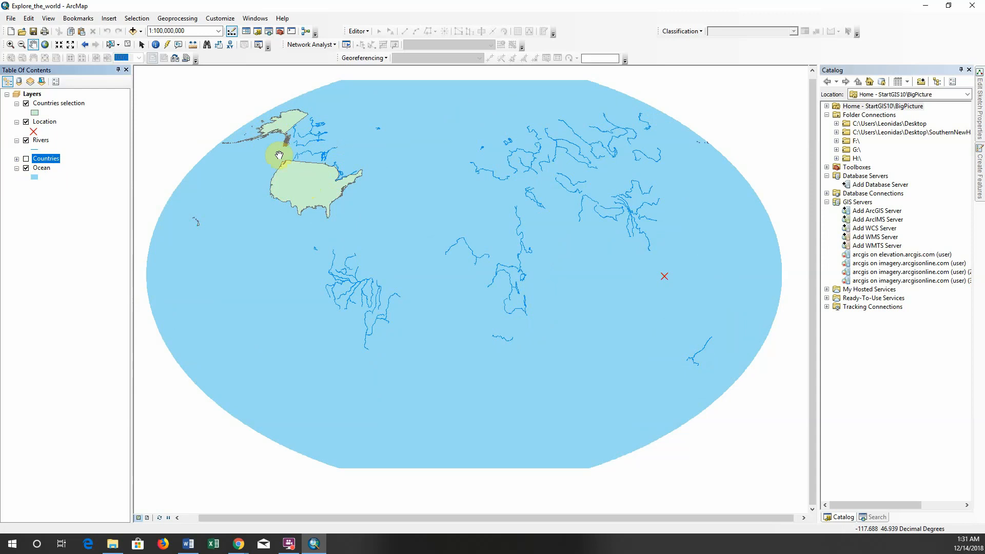
- Remove the layer made from the United States selection and turn the Countries layer back on
right_click(49, 107)
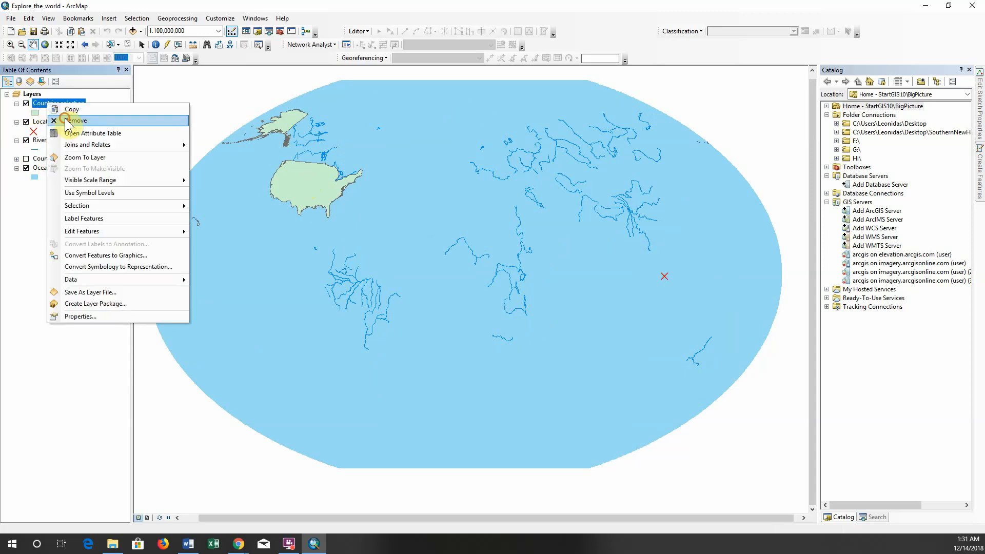
left_click(72, 122)
left_click(26, 140)
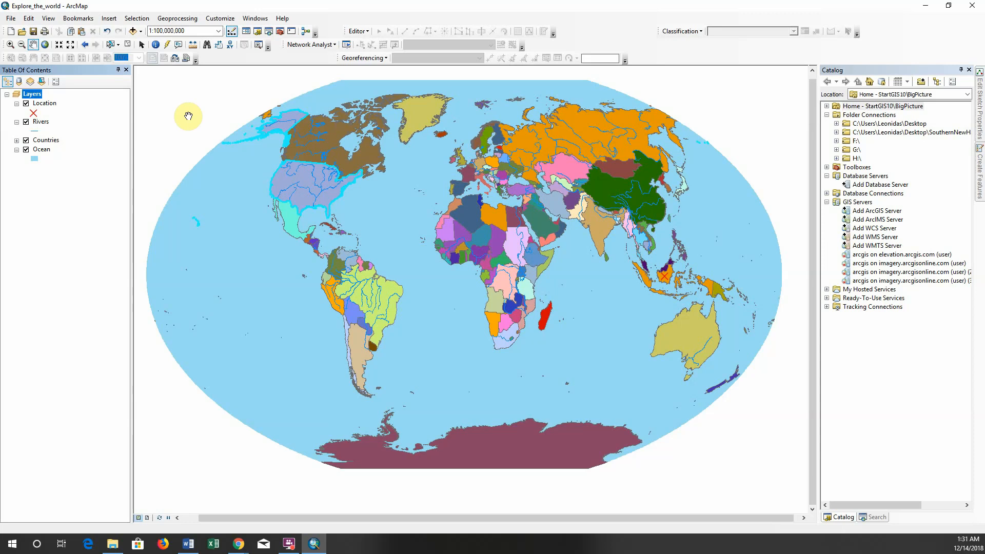
- Select the features across North America with a rectangle from north of Alaska to the Atlantic off the southeastern United States
left_click(118, 45)
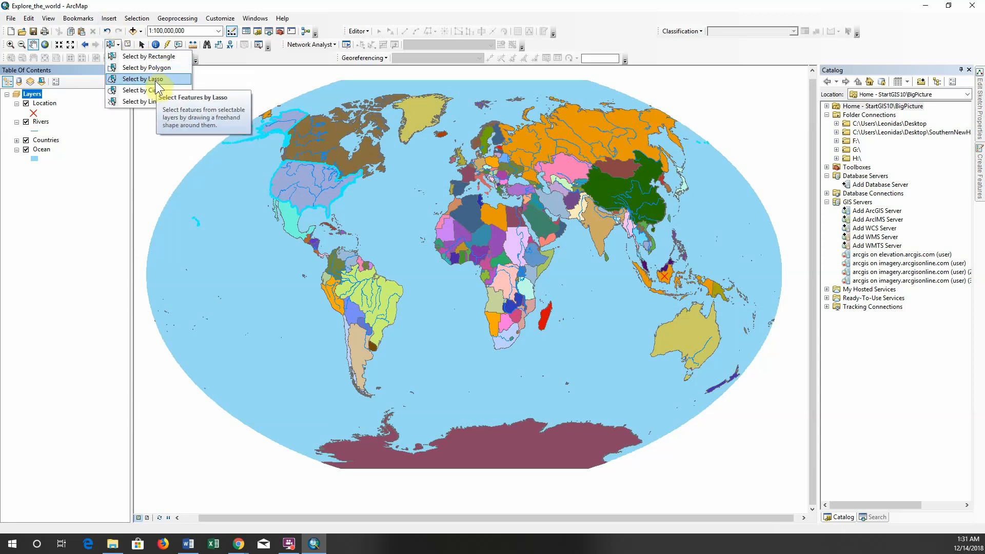
left_click(110, 47)
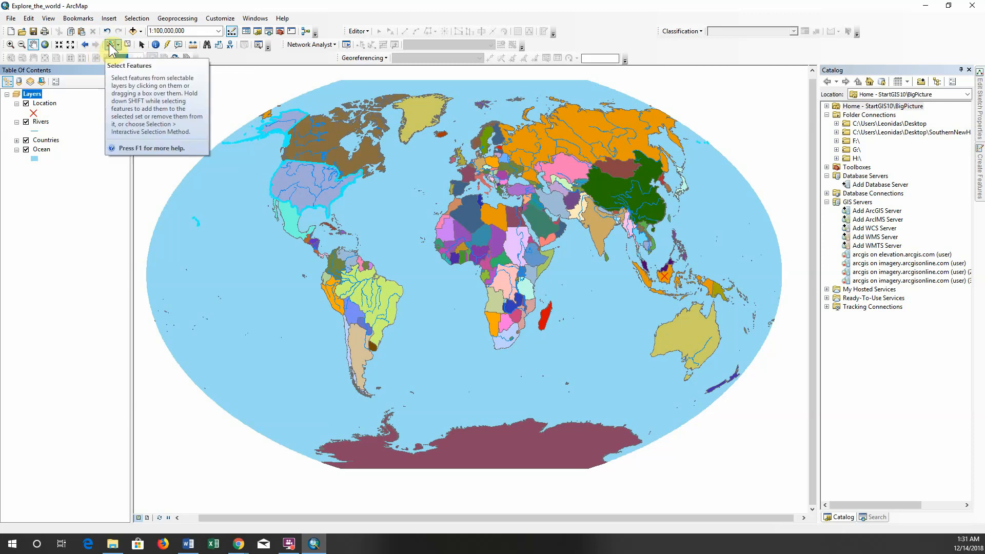
left_click(74, 222)
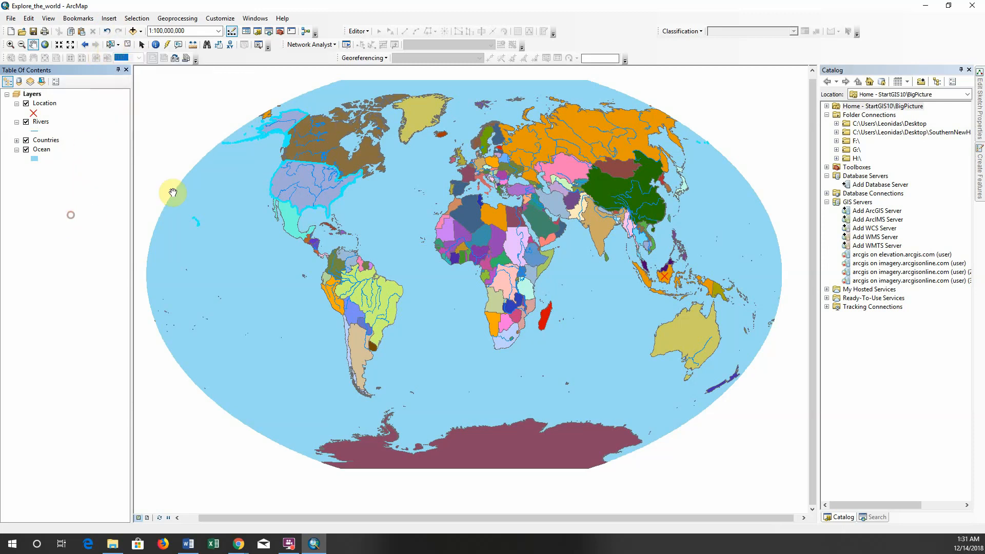
left_click(110, 44)
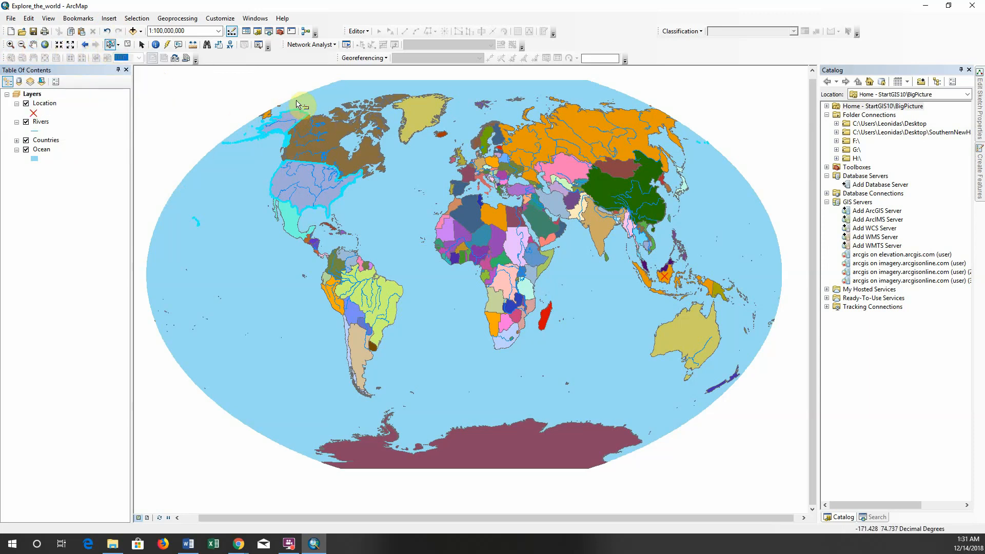
left_click_drag(297, 101, 384, 213)
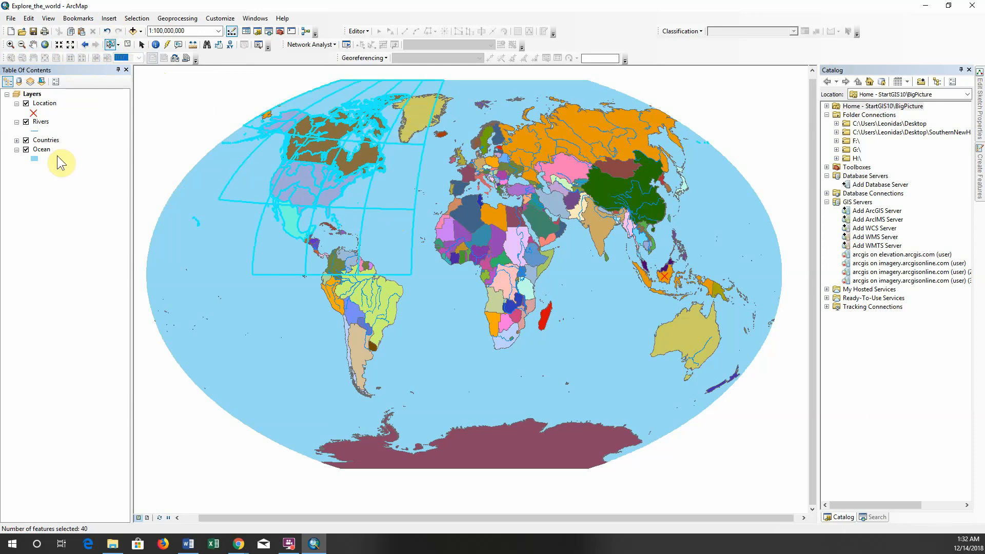
- Hide the Ocean and Rivers layers and add Greenland to the current selection
left_click(26, 150)
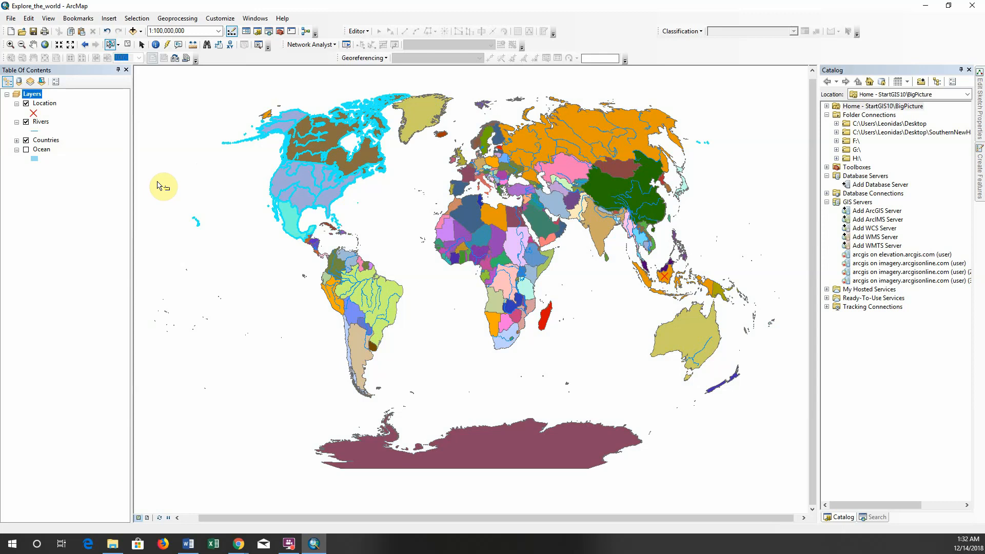
left_click(27, 122)
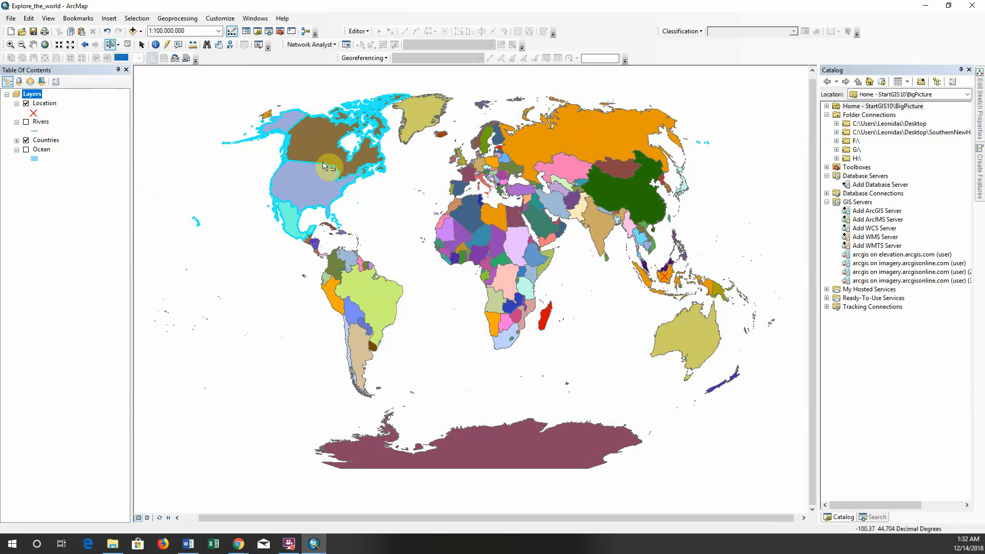
left_click(418, 118, "shift")
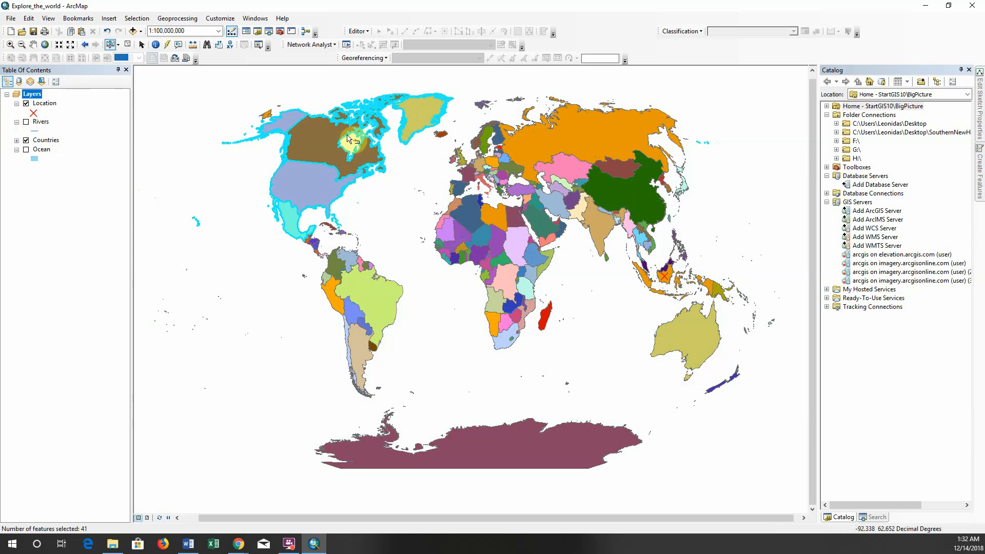
- Open the Countries layer's attribute table and show only the selected records
right_click(38, 140)
left_click(79, 165)
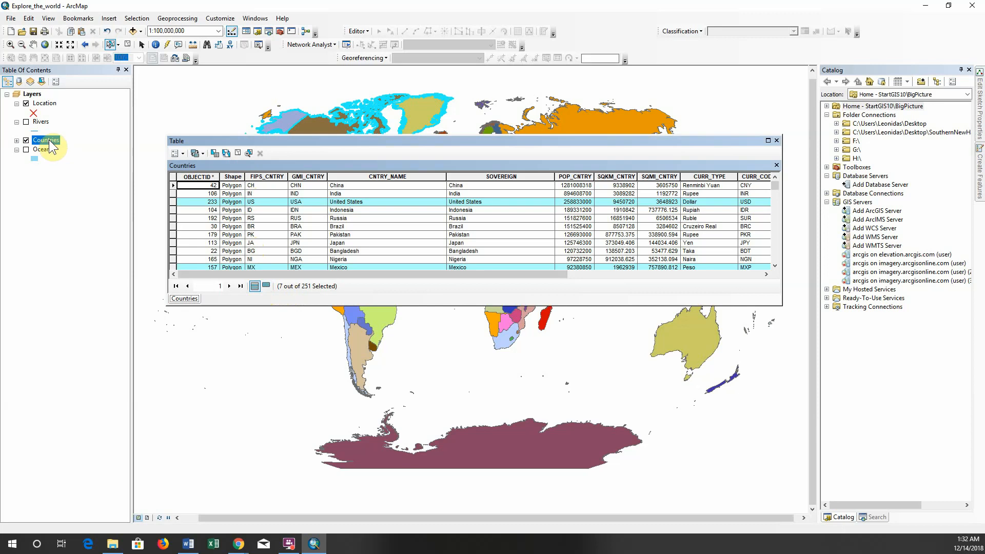
left_click(266, 286)
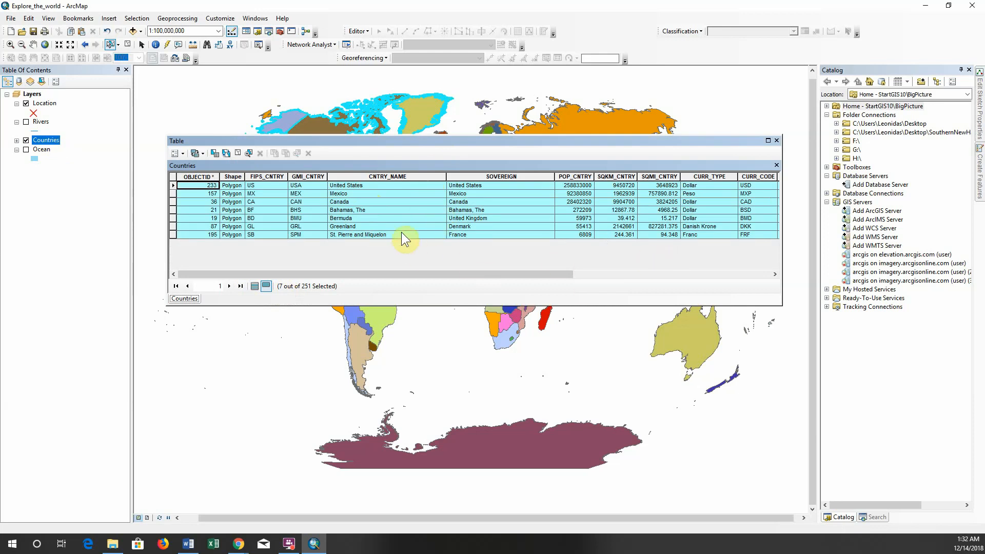
- Sort the selected records by CNTRY_NAME, by SQMI_CNTRY in both directions and by ascending POP_CNTRY, and close the table
double_click(370, 177)
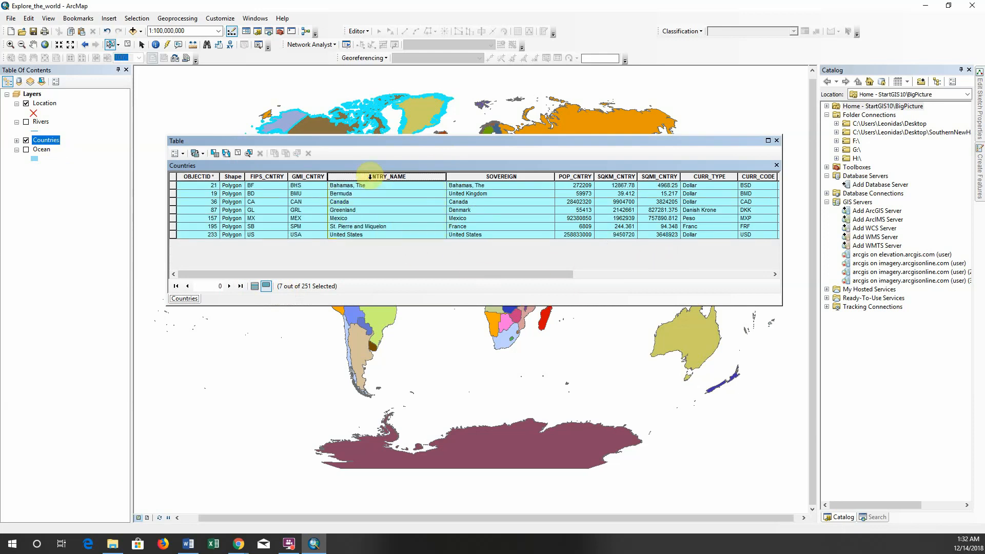
double_click(573, 176)
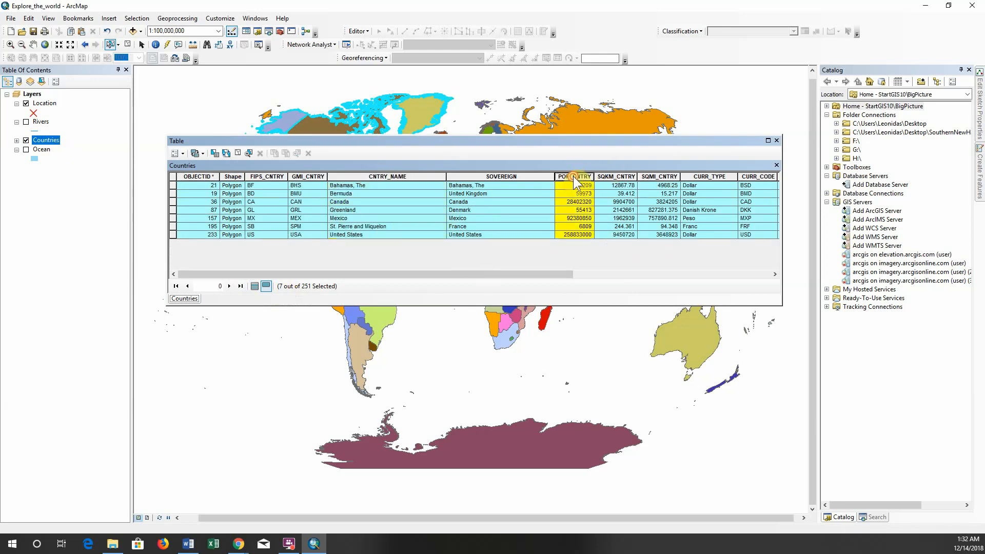
double_click(657, 177)
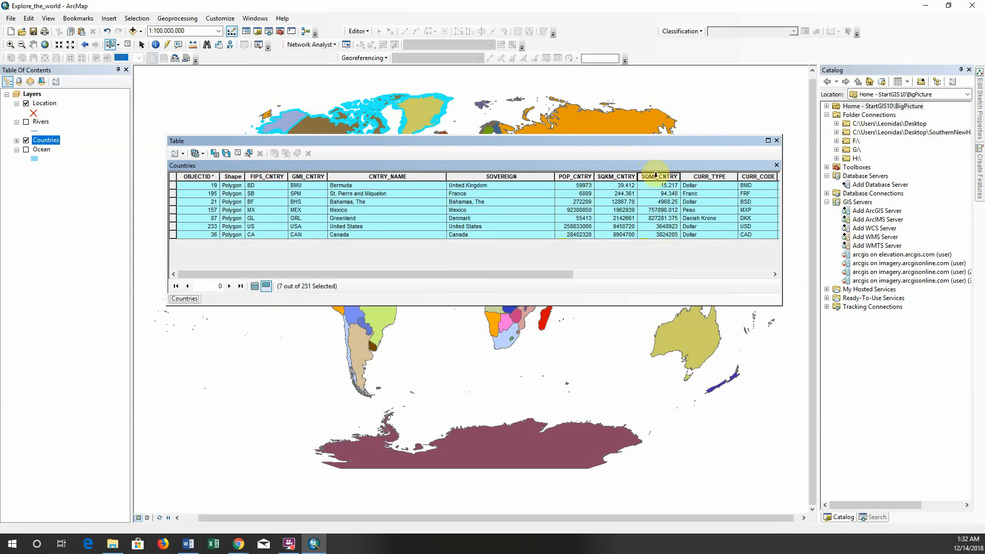
double_click(656, 177)
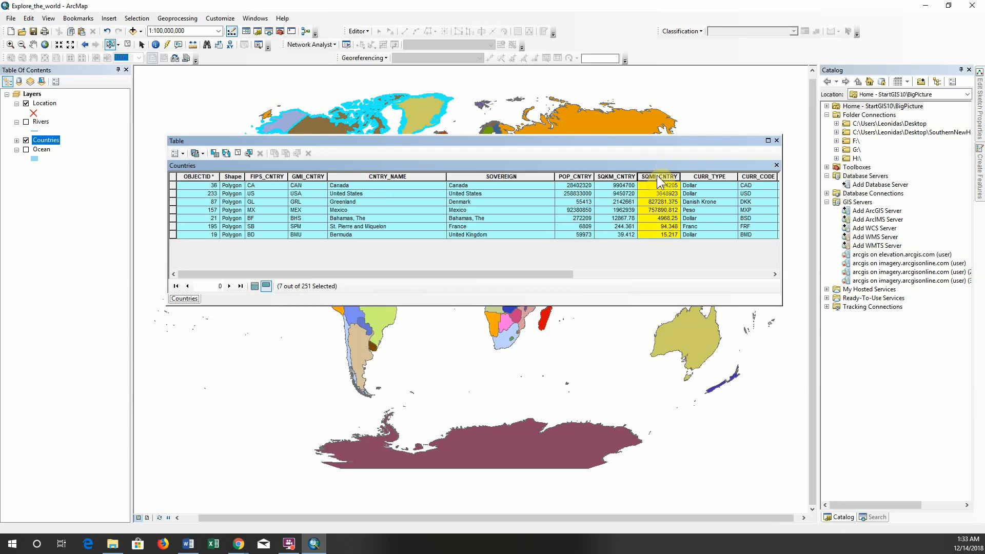
double_click(656, 176)
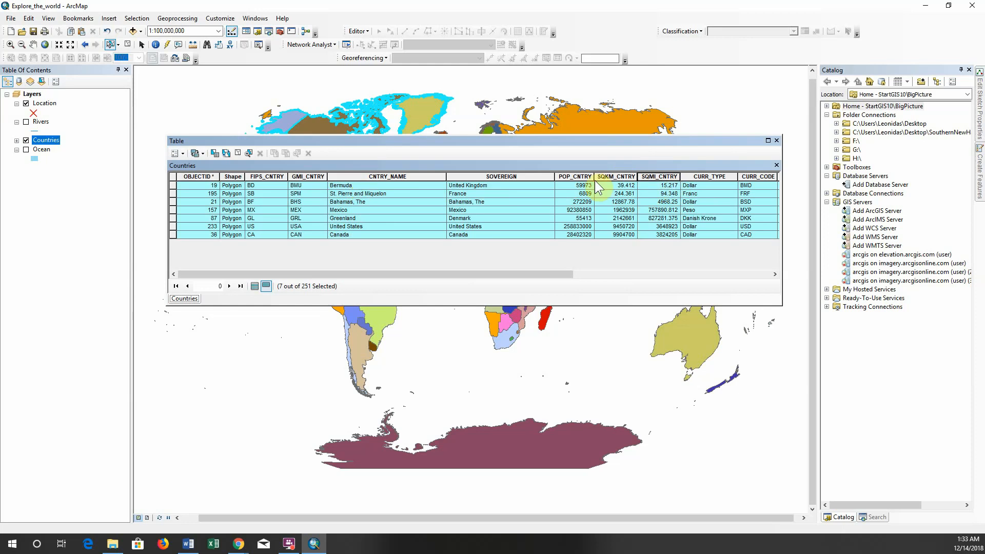
double_click(574, 176)
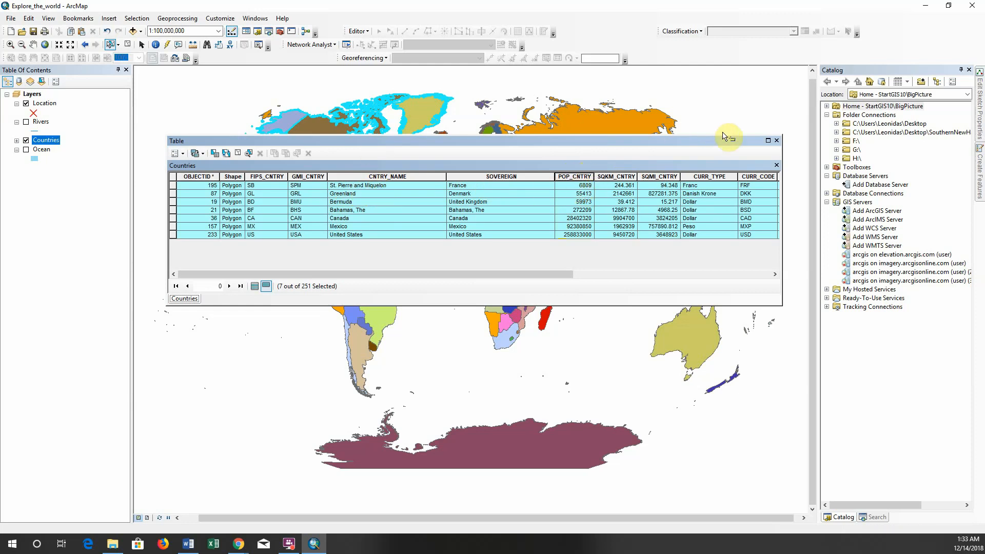
left_click(775, 140)
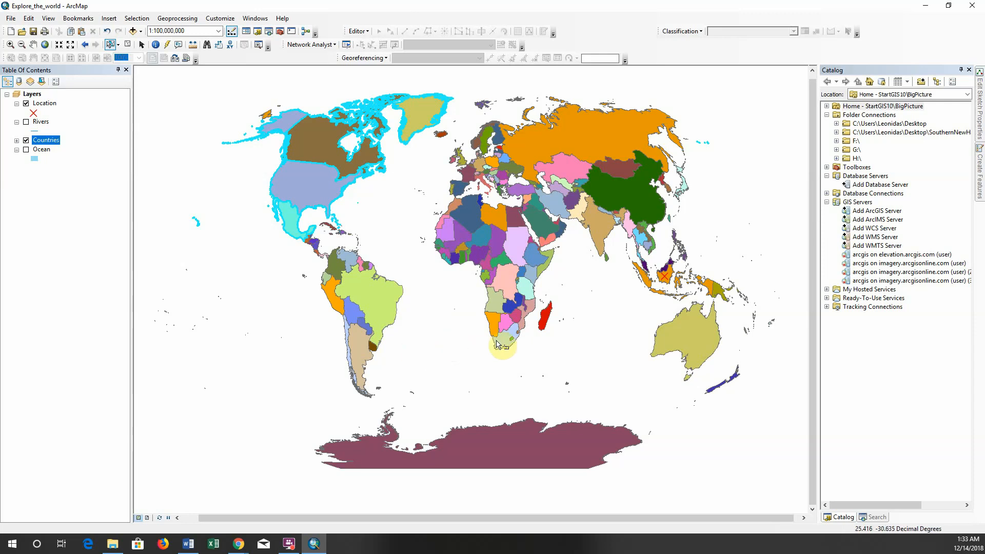
- Select the features across Africa with a rectangle and take Spain and Portugal out of the selection
left_click_drag(406, 198, 582, 359)
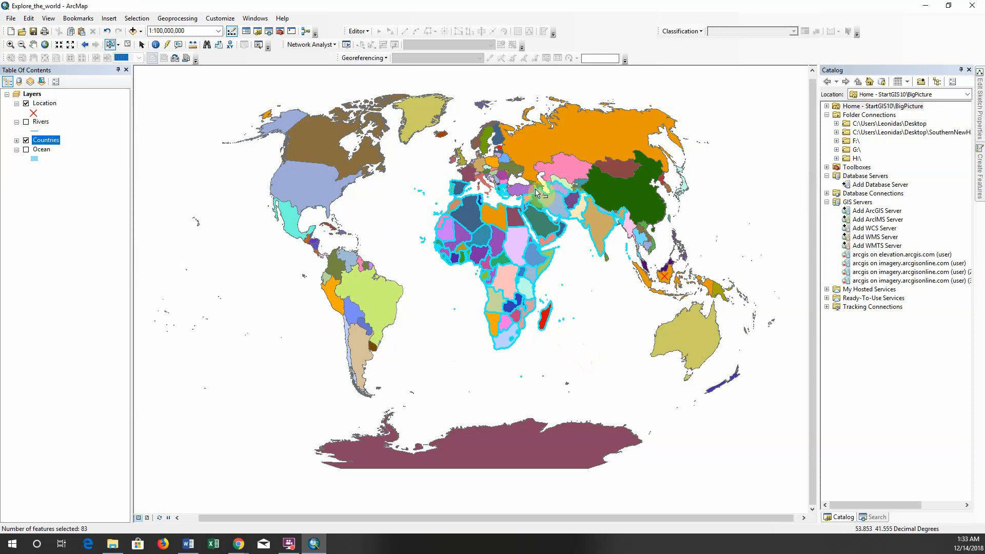
left_click(459, 191)
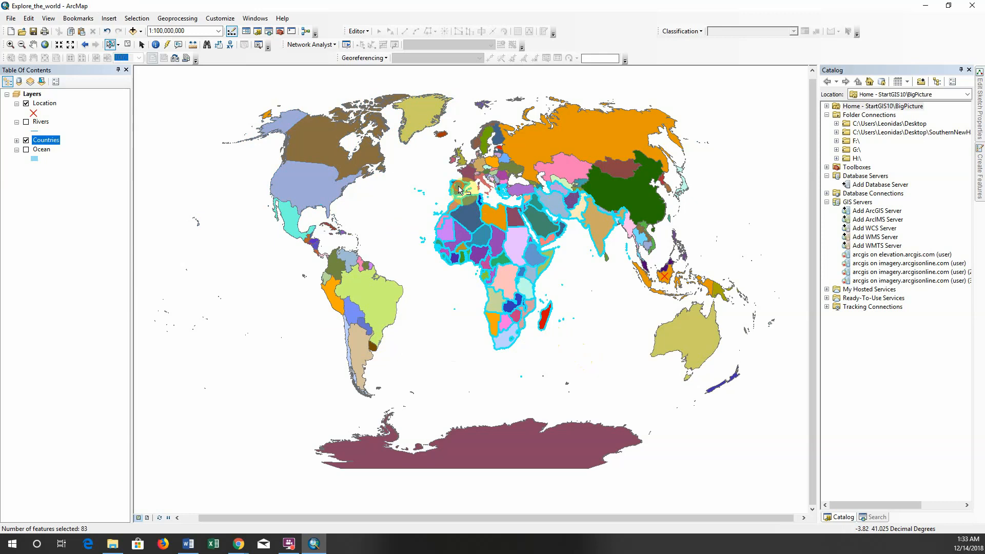
left_click(452, 191, "shift")
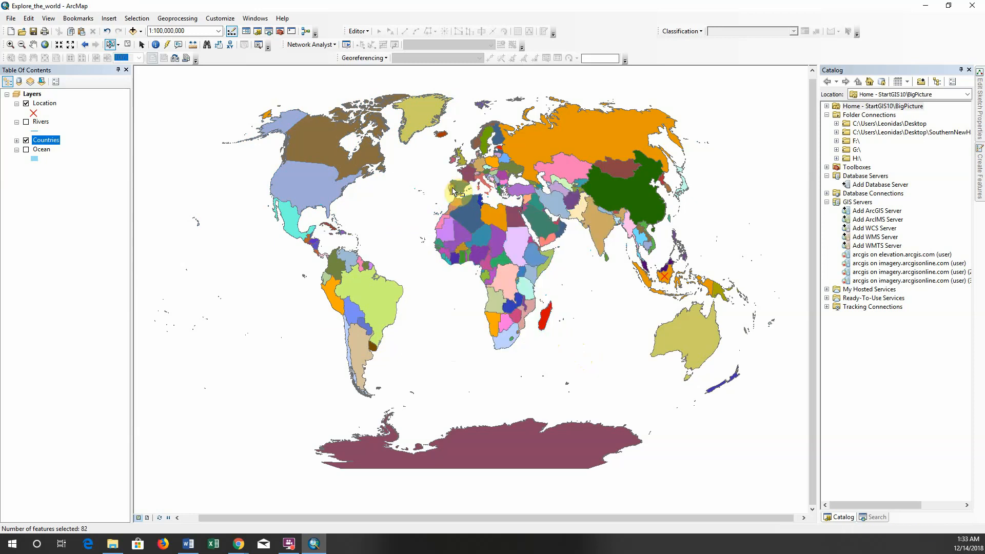
left_click(451, 193, "shift")
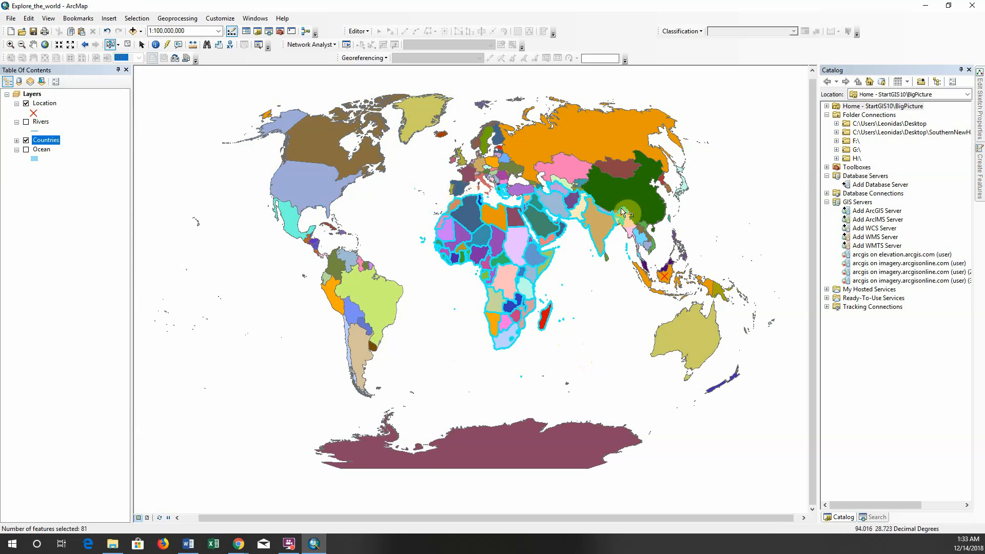
- Take India and neighbouring Asian countries out of the selection, and clear all selected features
left_click(586, 233, "shift")
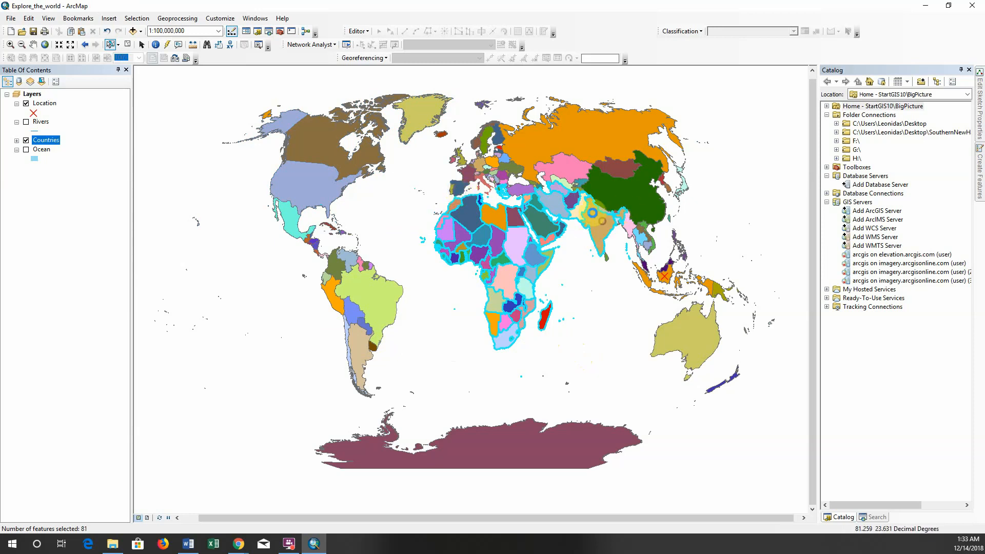
left_click(566, 193, "shift")
left_click(555, 205, "shift")
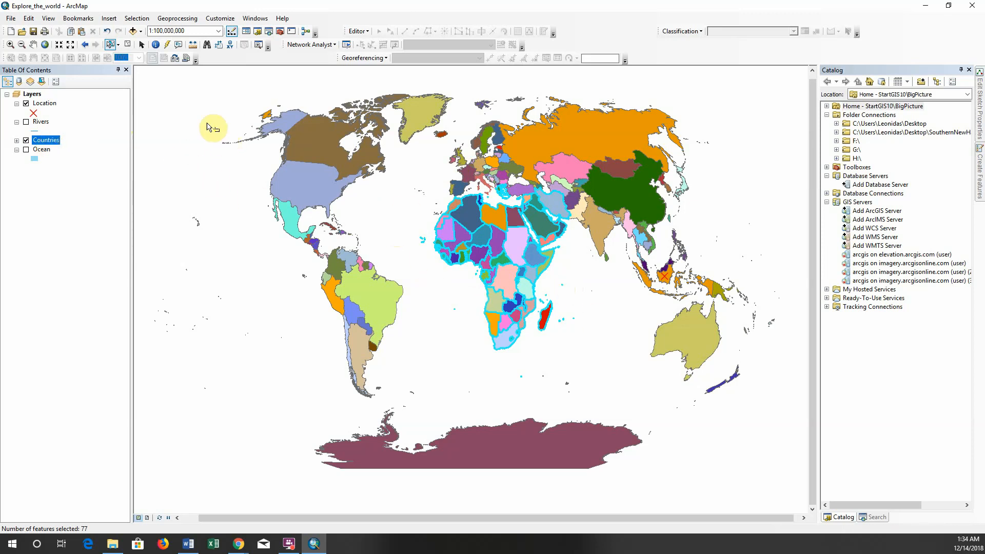
left_click(128, 46)
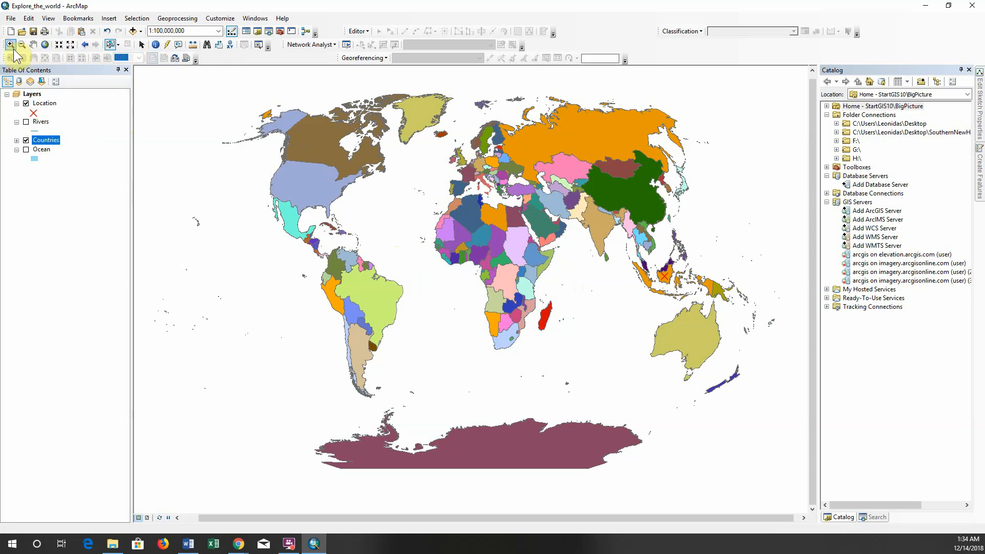
- Open the Measure tool, look at its distance and area unit choices, and close it without measuring
left_click(193, 45)
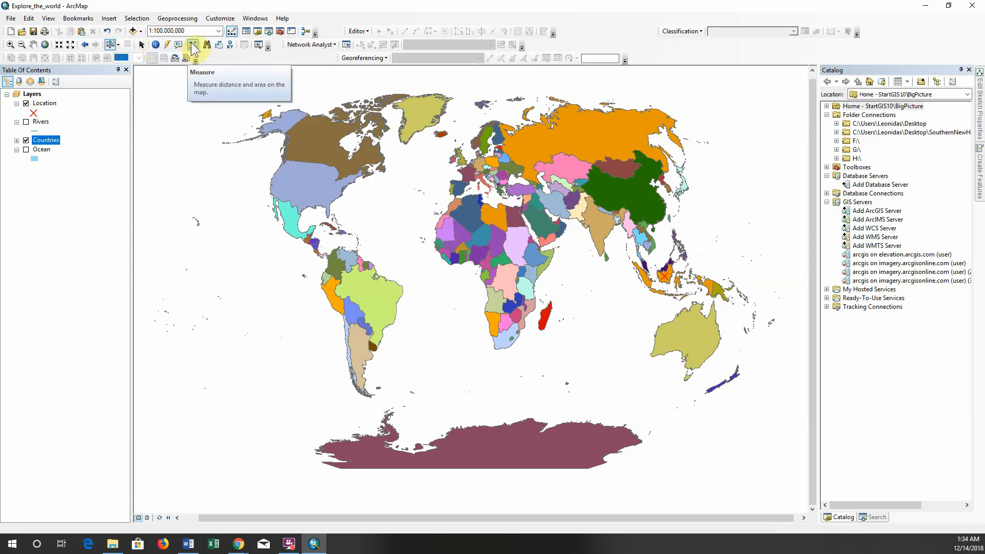
left_click(192, 45)
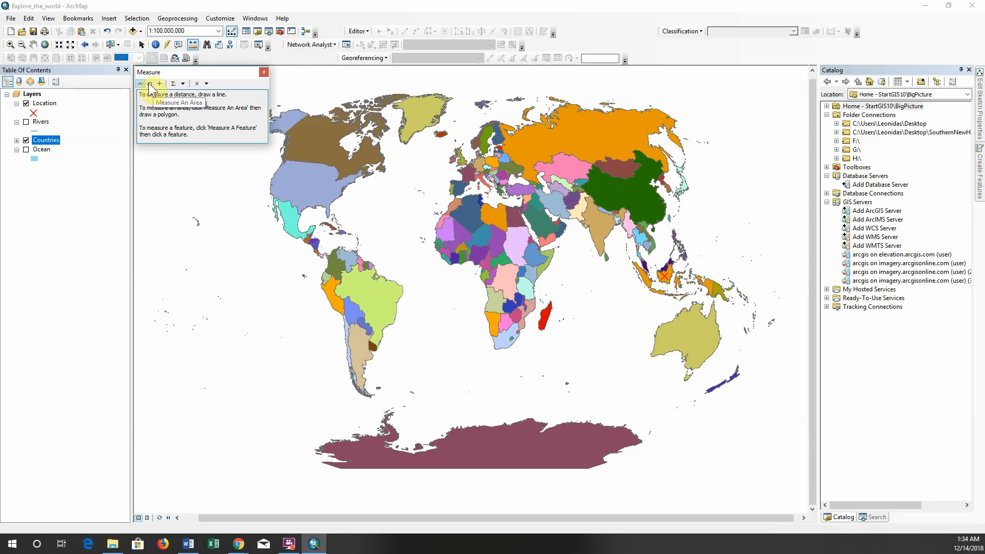
left_click(182, 83)
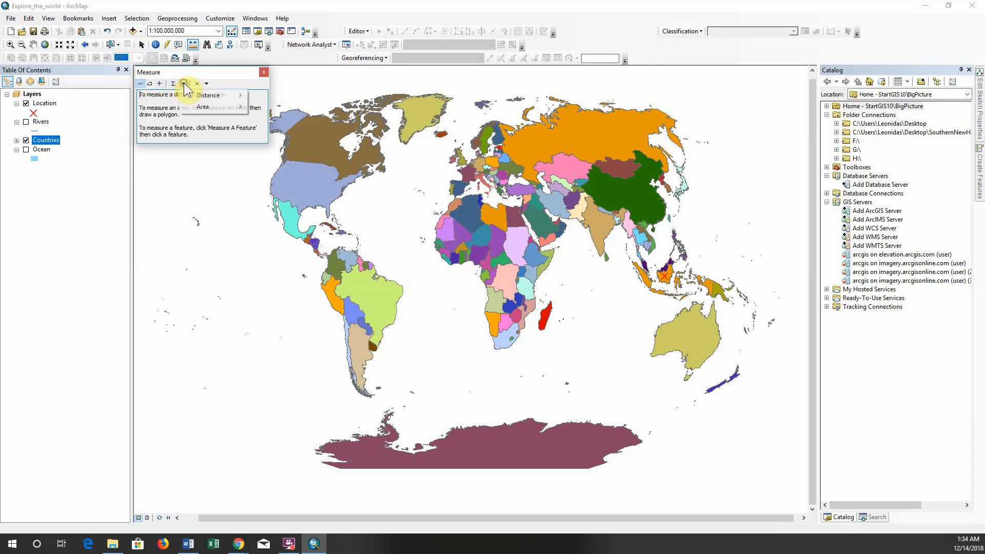
left_click(208, 68)
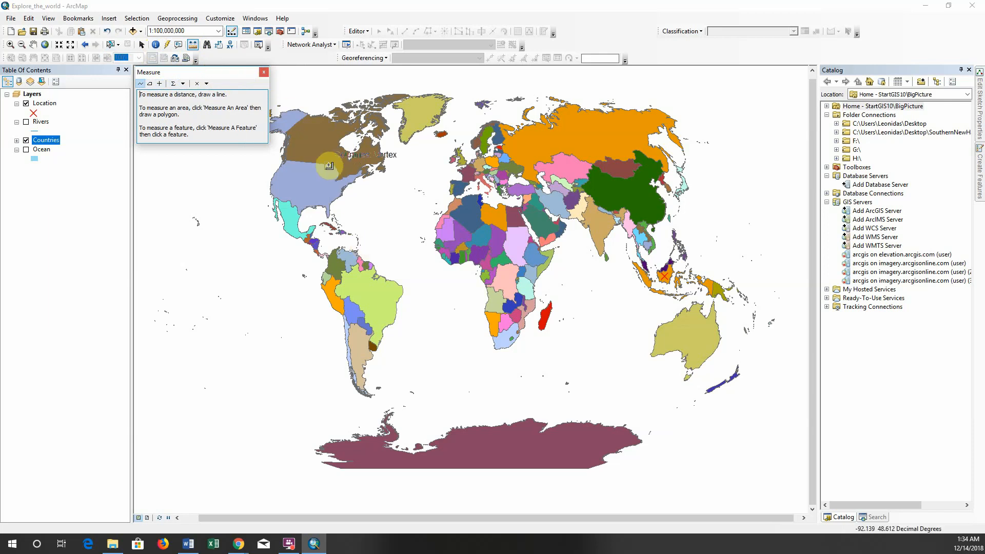
left_click(263, 72)
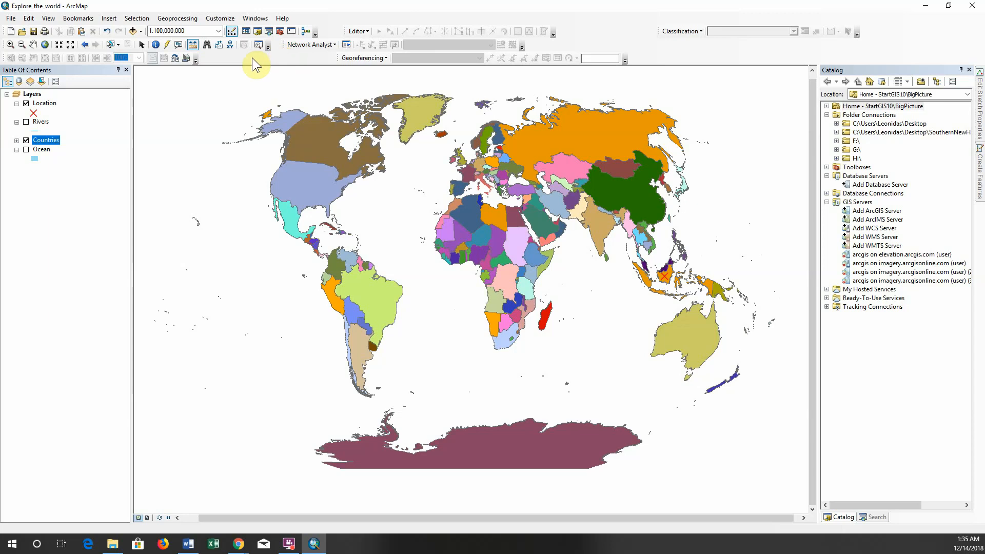
left_click(173, 58)
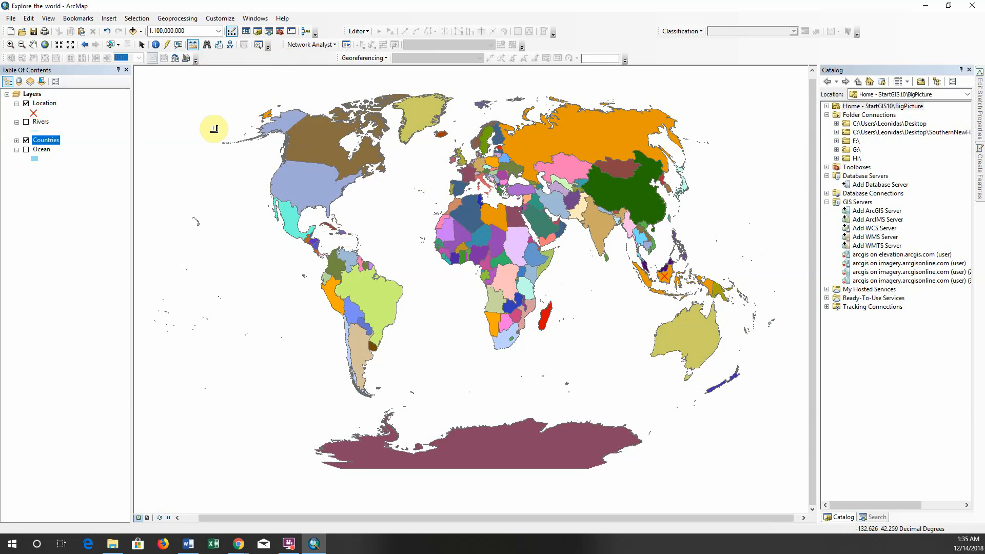
- Identify Iceland and Russia on the map to view their attributes, and close the results
left_click(156, 45)
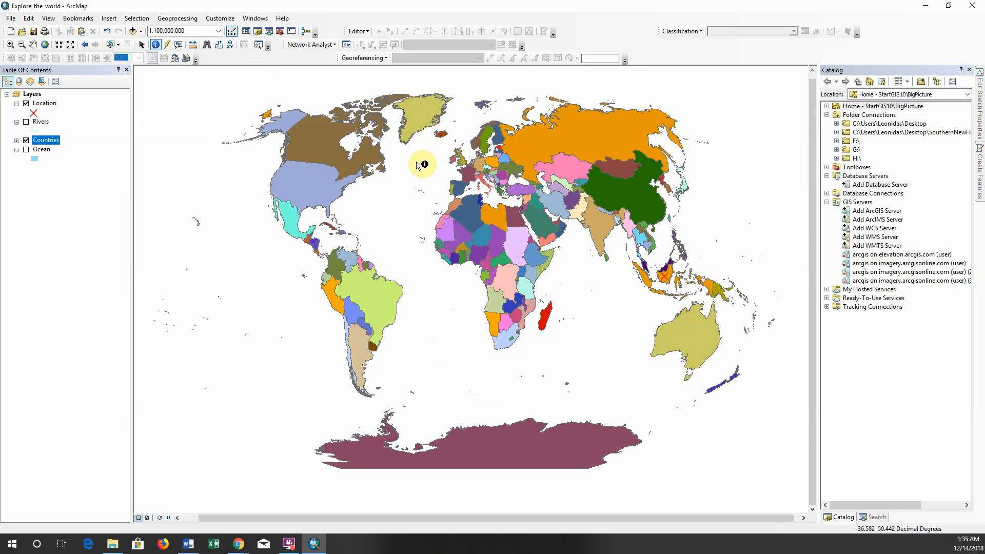
left_click(441, 134)
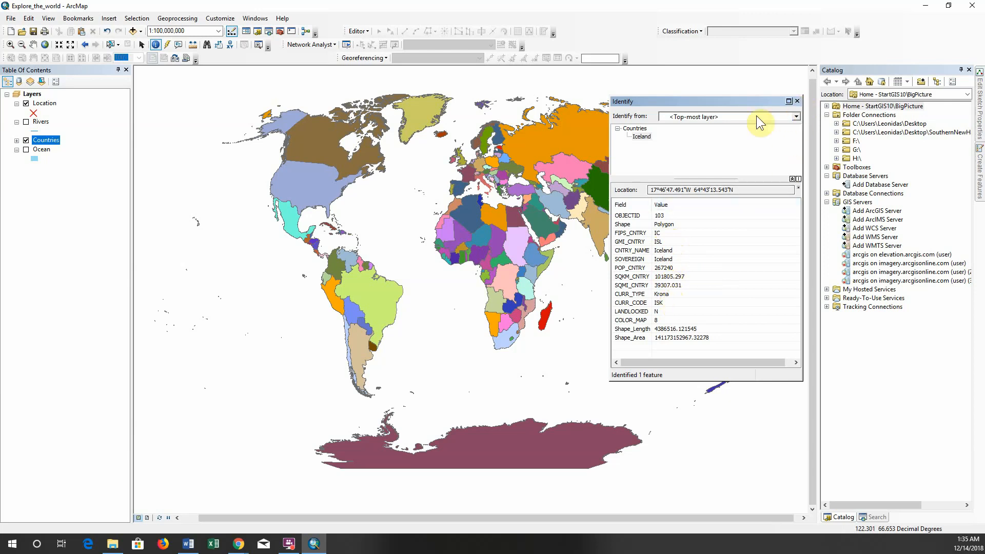
left_click(575, 137)
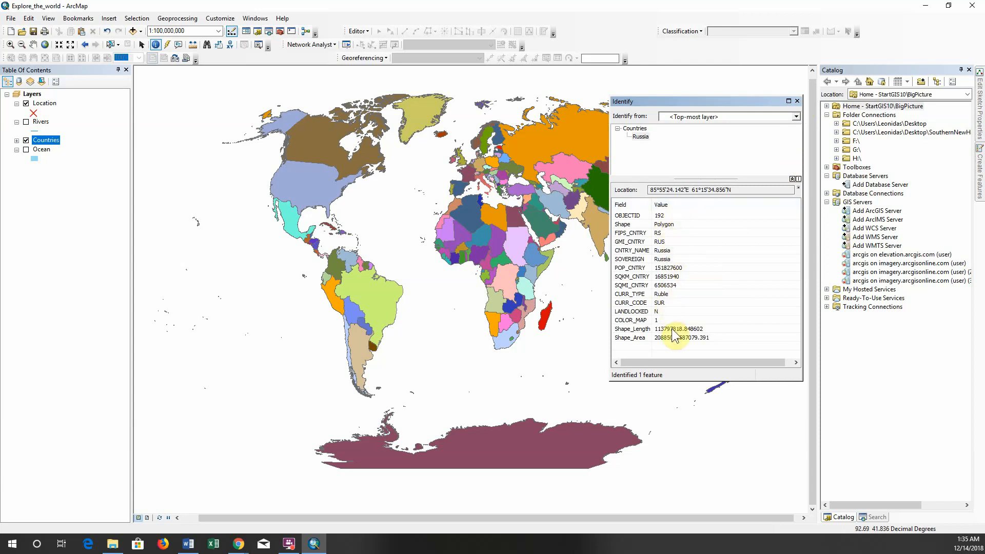
left_click(796, 102)
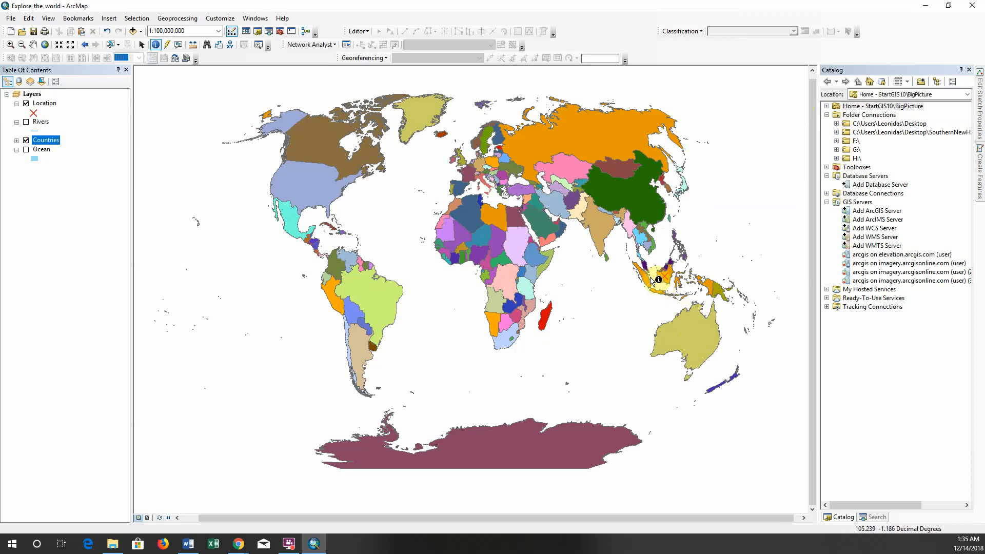
- Identify Kazakhstan, check which layers can be identified from while keeping <Top-most layer>, and close the results
left_click(569, 173)
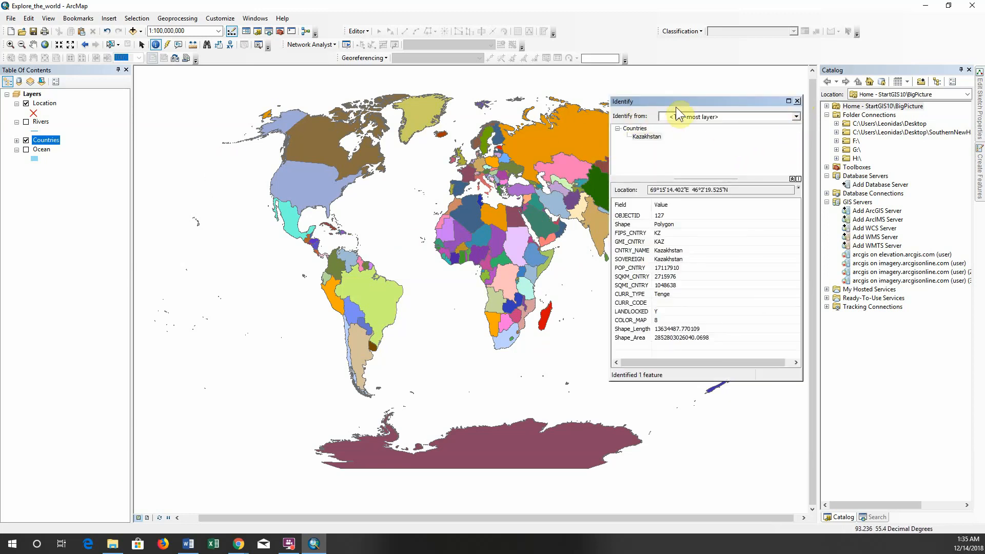
left_click(795, 117)
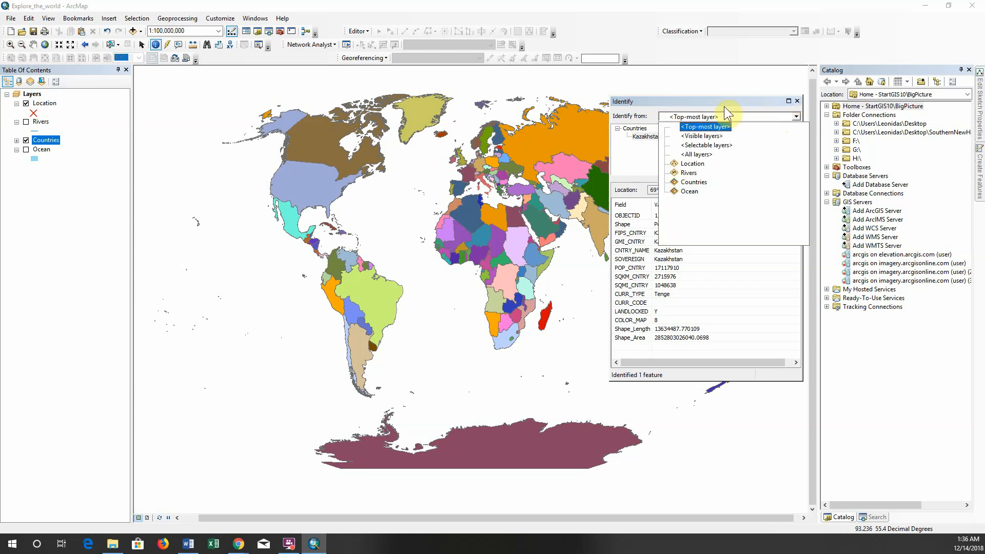
left_click(702, 127)
left_click(797, 101)
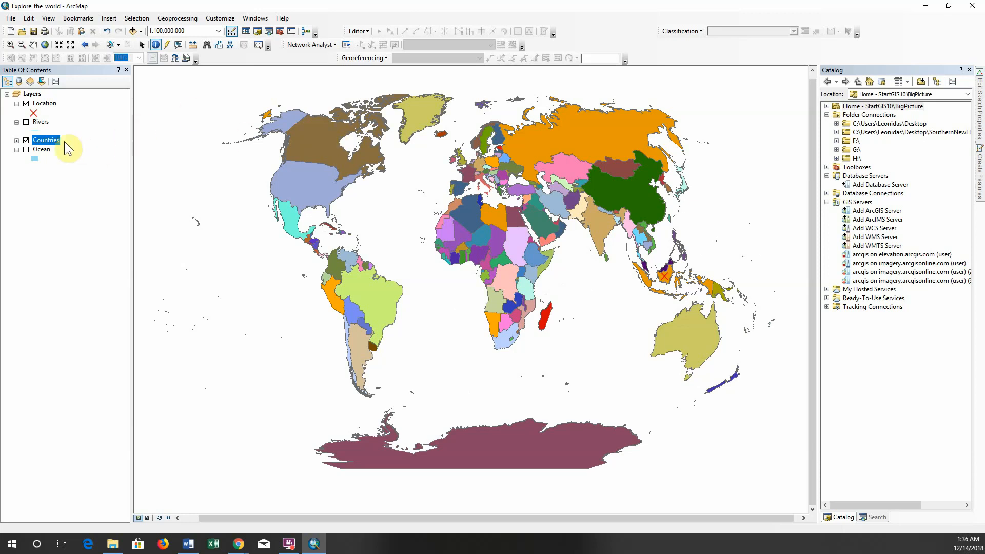
- Open the Countries layer's symbology settings, look through its unique values, and set the value field to LANDLOCKED
right_click(51, 144)
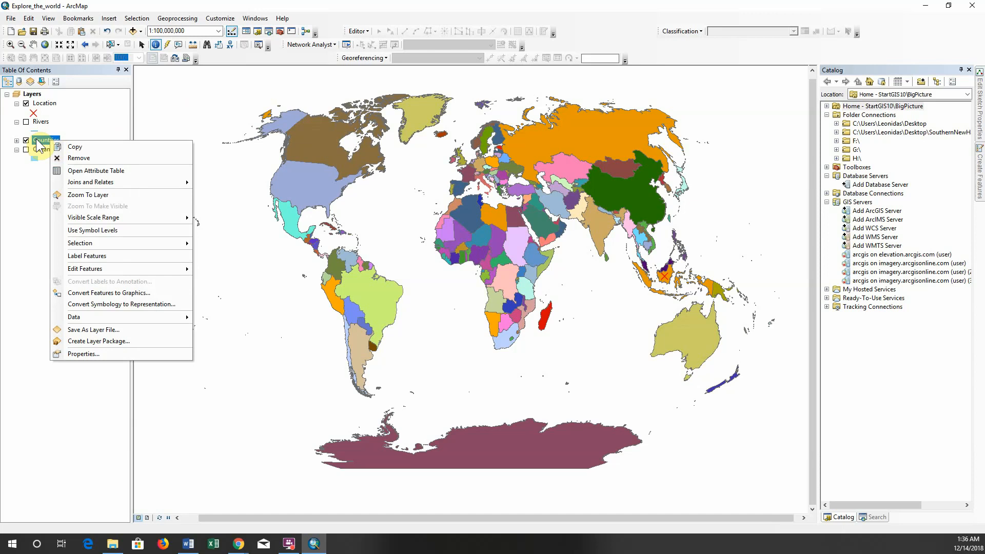
left_click(81, 353)
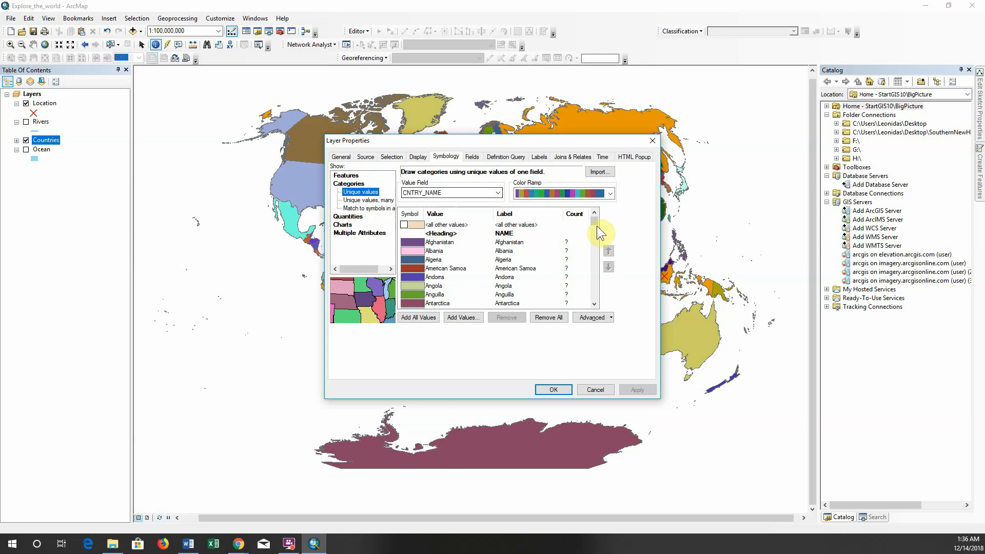
scroll(590, 259, "down", 20)
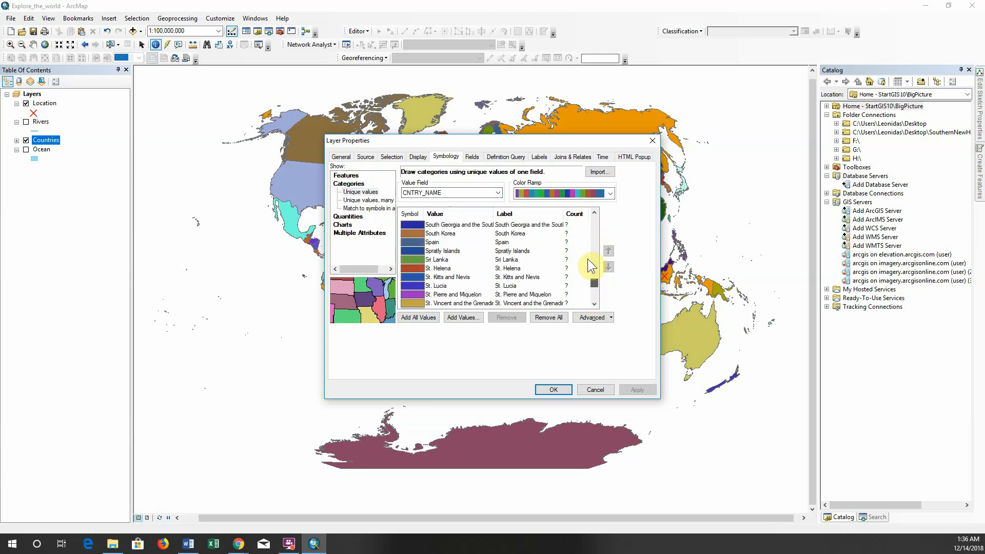
scroll(587, 259, "up", 20)
left_click(497, 192)
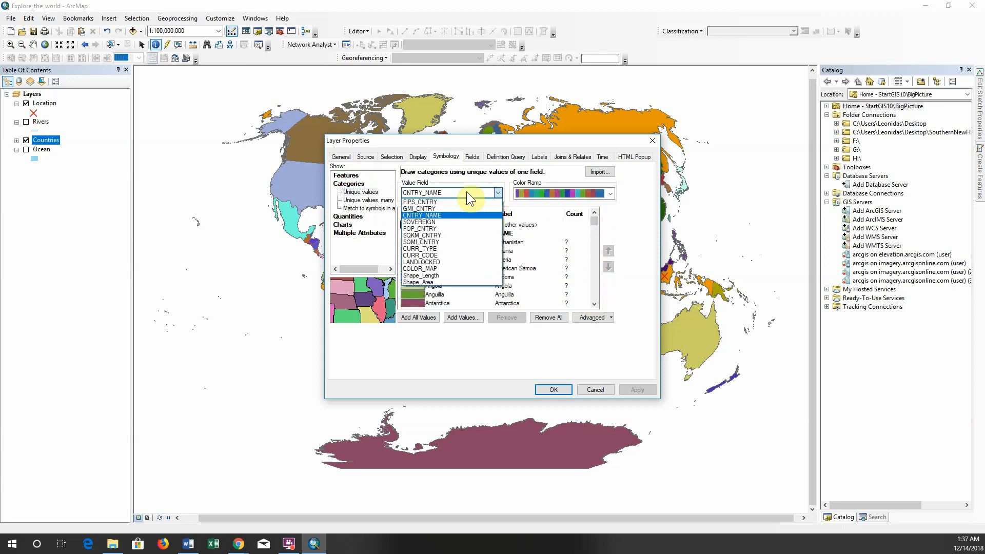
left_click(421, 261)
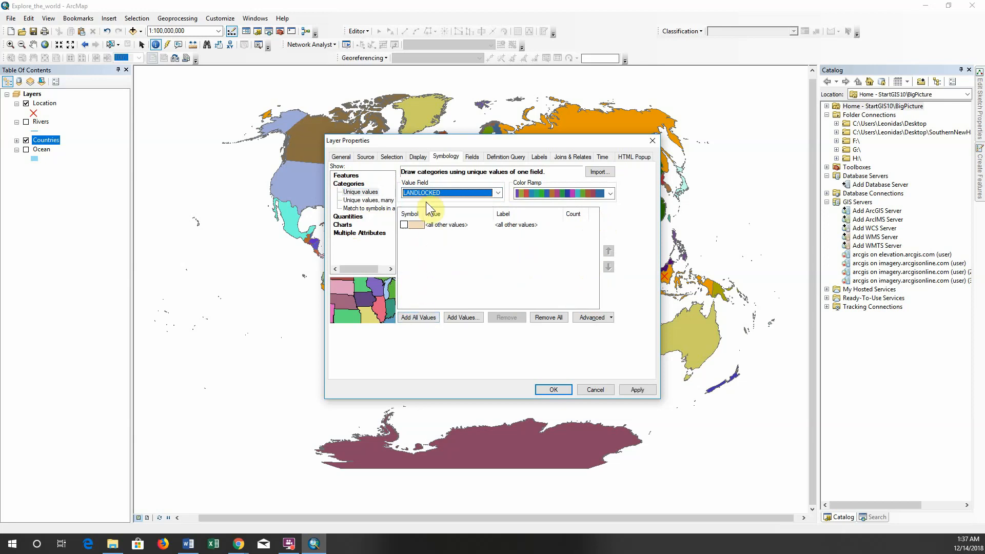
- Add all LANDLOCKED values to the Countries symbology and apply it, moving the dialog off most of the map
left_click(414, 318)
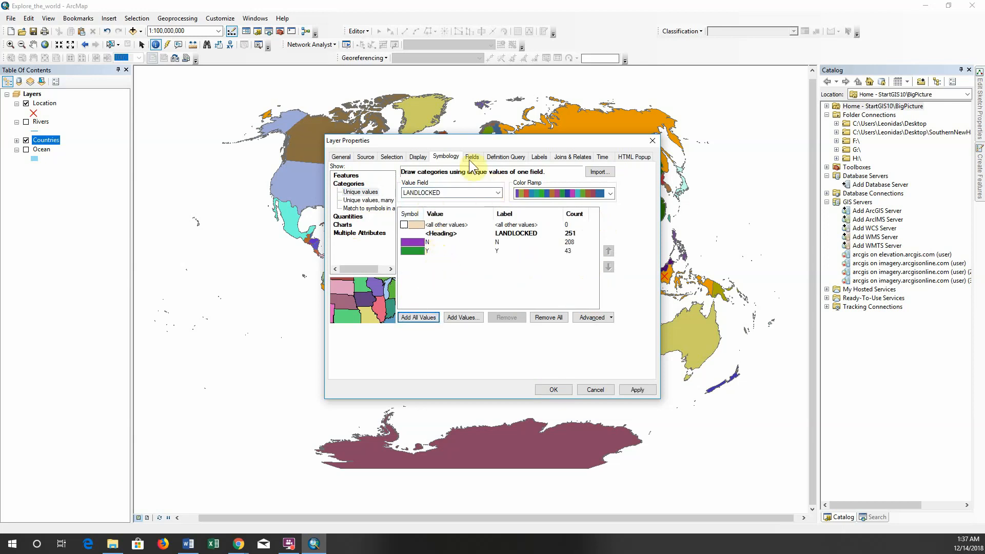
left_click_drag(457, 143, 222, 208)
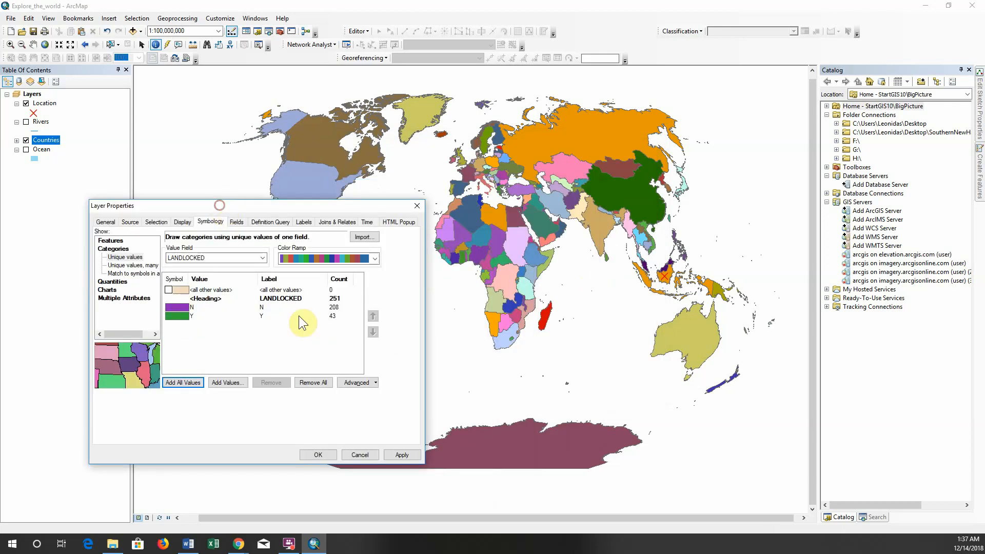
left_click(399, 453)
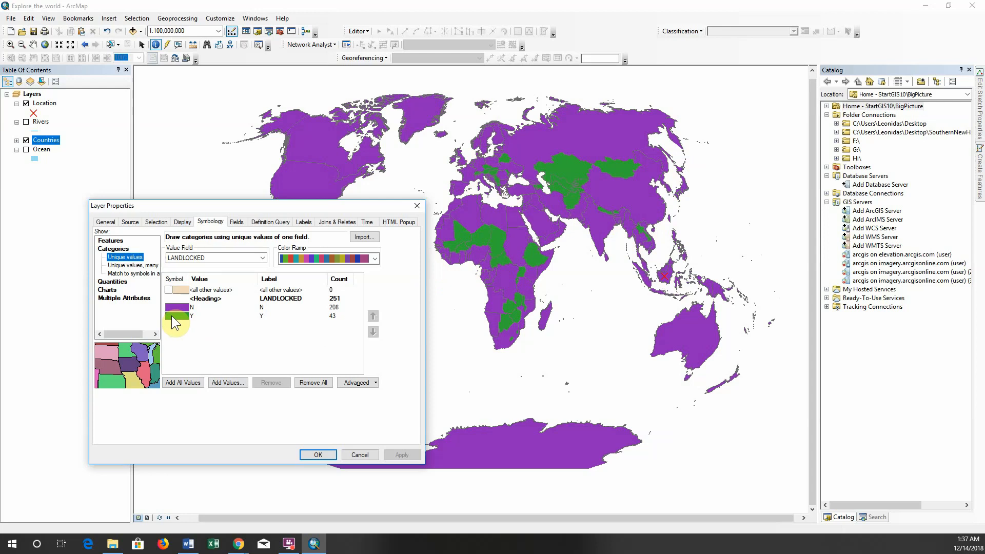
- Set the fill color of the LANDLOCKED value Y to yellow and apply it to the Countries layer
left_click(374, 258)
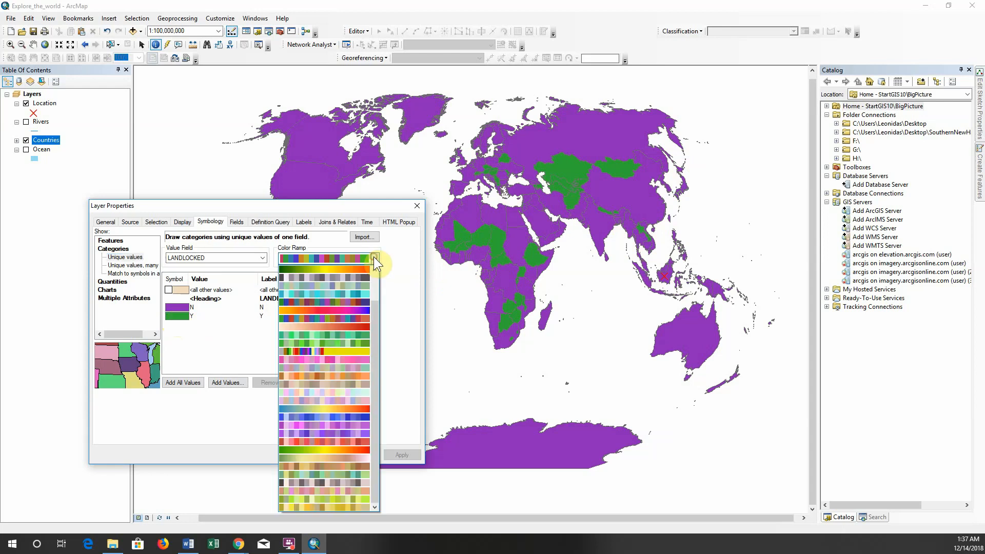
left_click(374, 258)
left_click(175, 316)
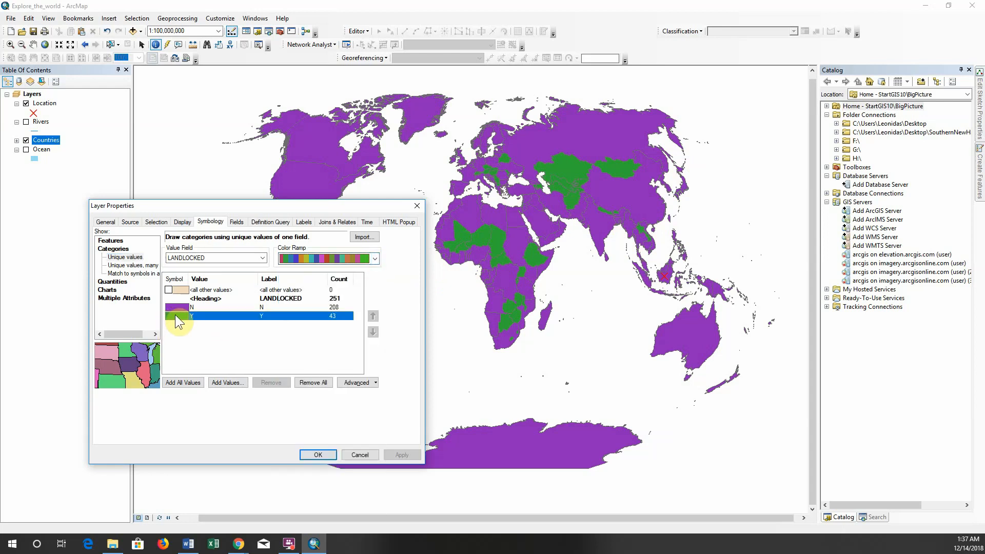
double_click(175, 315)
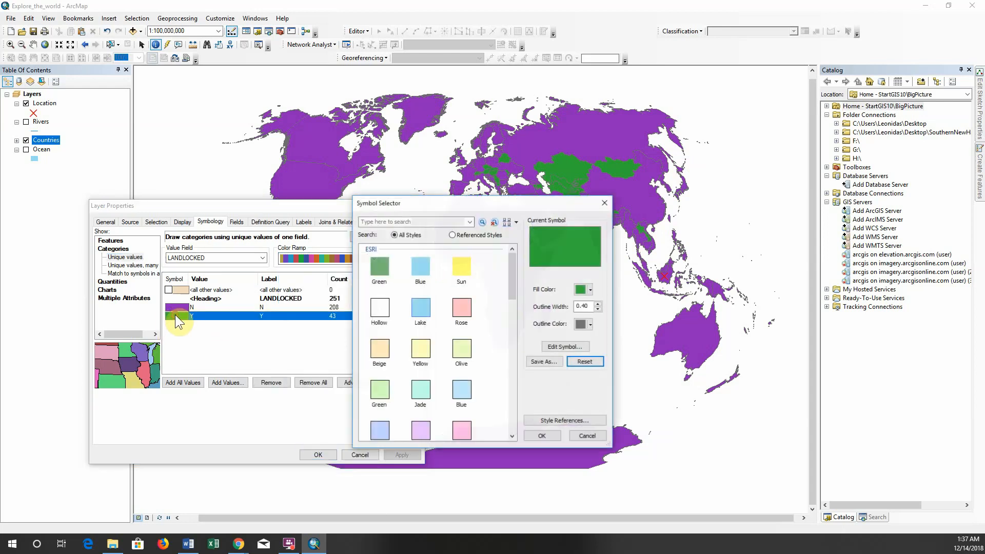
left_click(585, 289)
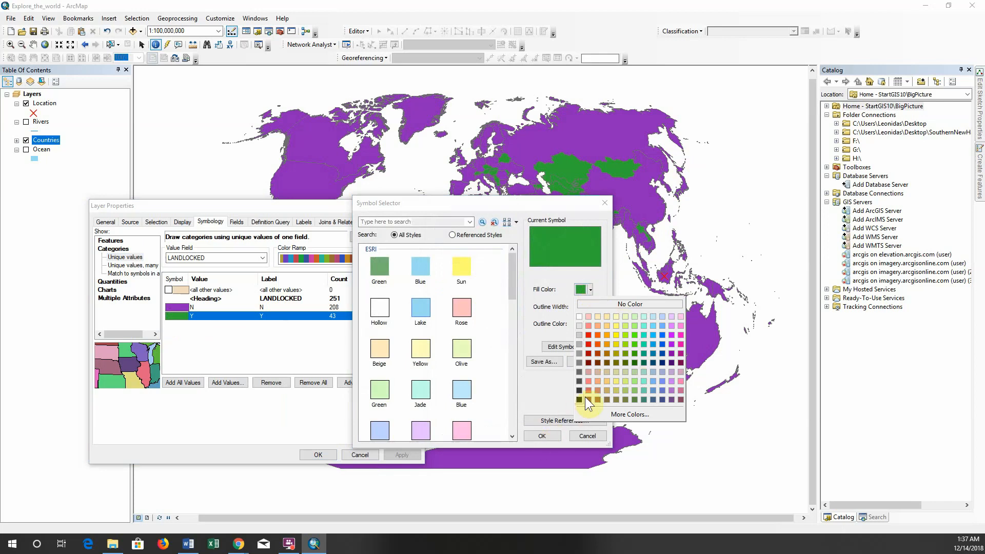
left_click(617, 335)
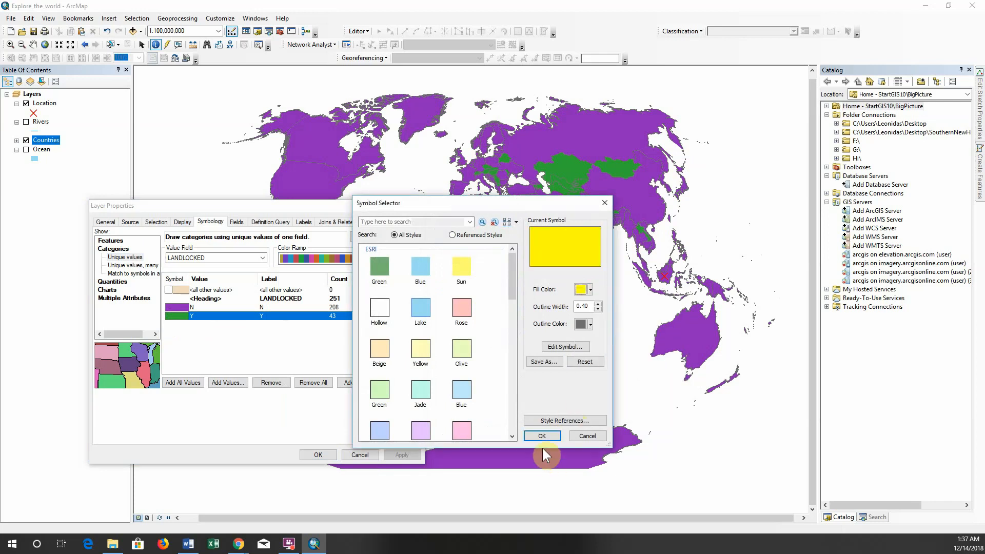
left_click(542, 435)
left_click(401, 454)
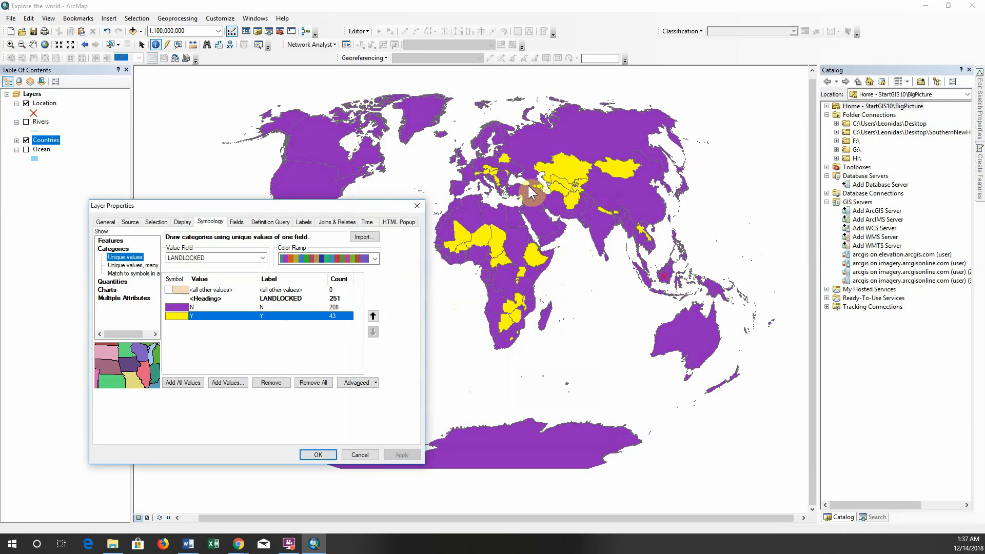
- Symbolize Countries with graduated colors using POP_CNTRY as the value field, apply it, and close the layer properties
left_click(182, 223)
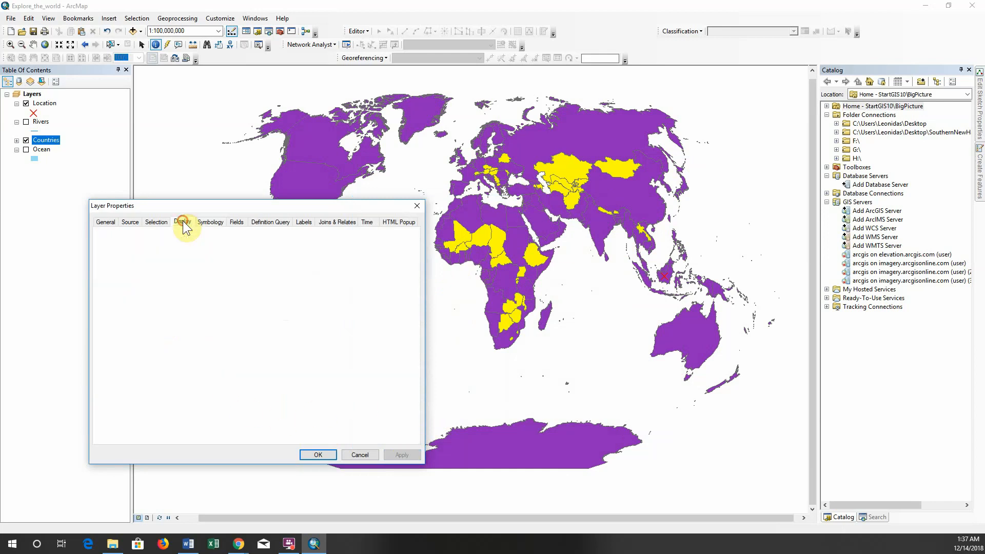
left_click(211, 223)
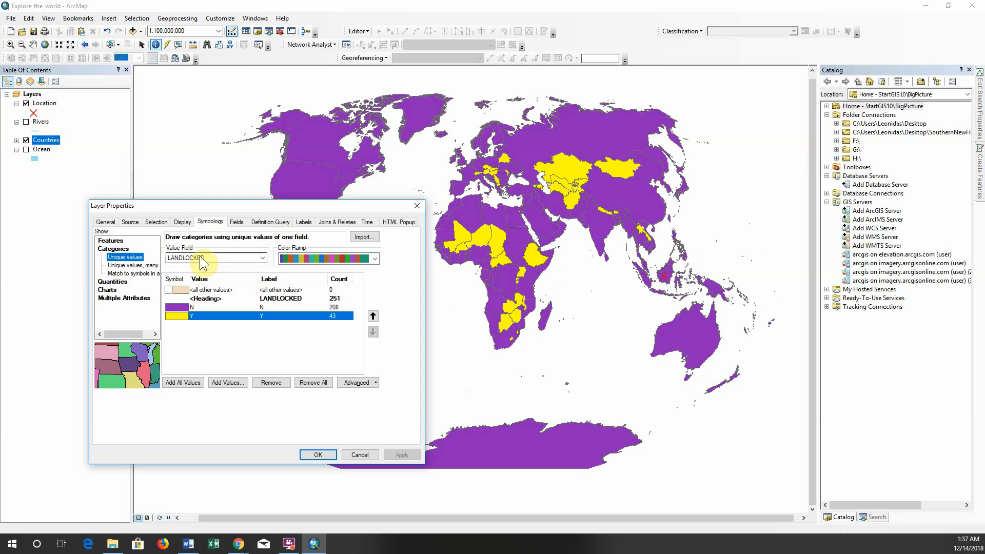
left_click(116, 281)
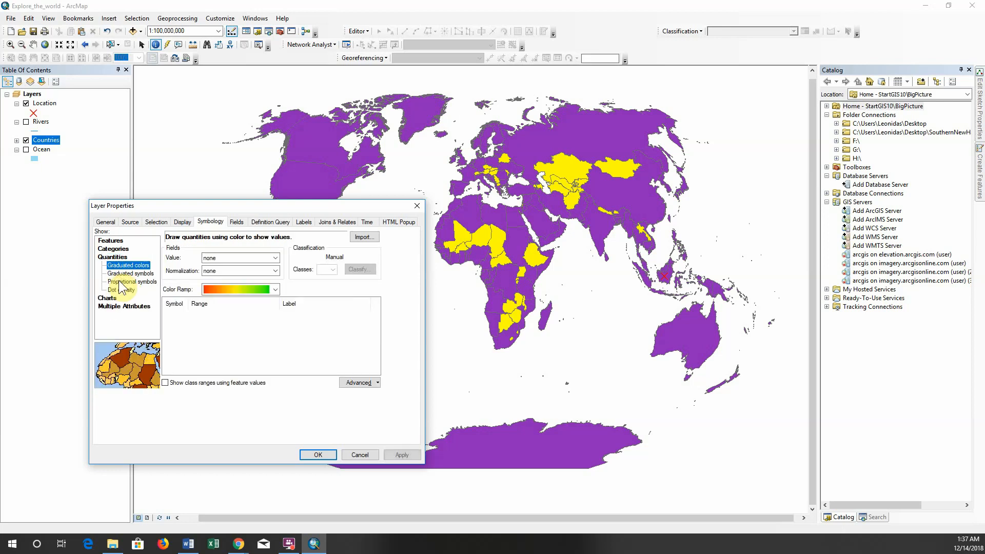
left_click(254, 258)
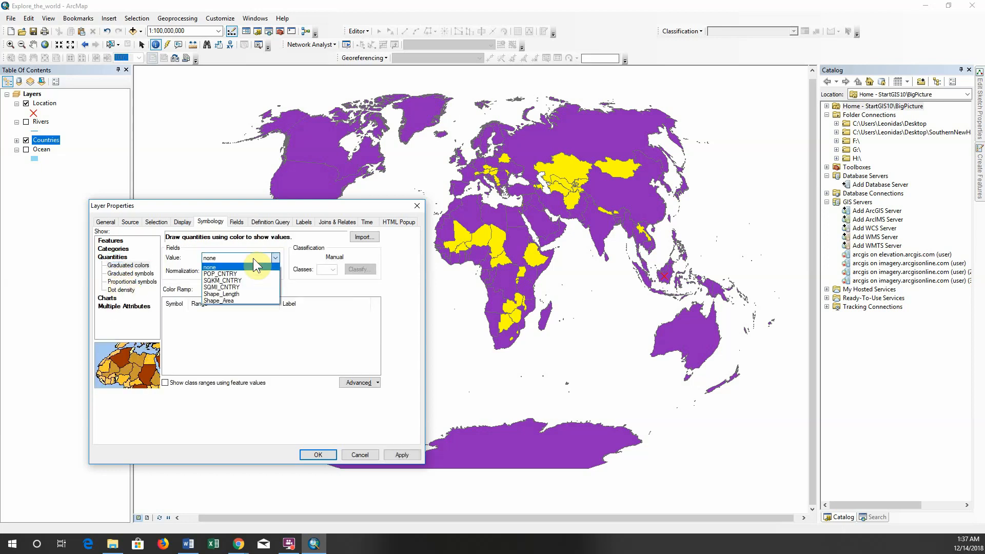
left_click(213, 274)
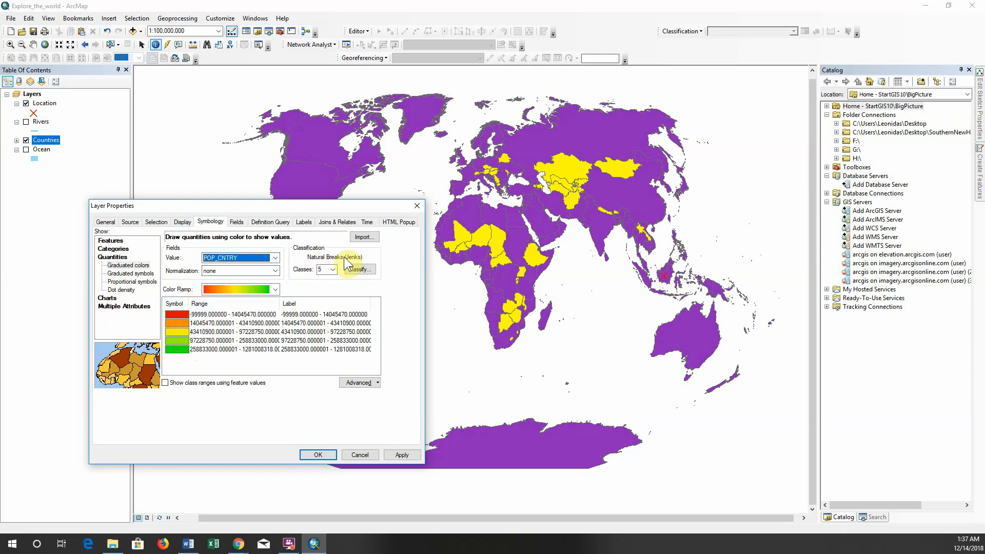
left_click(395, 454)
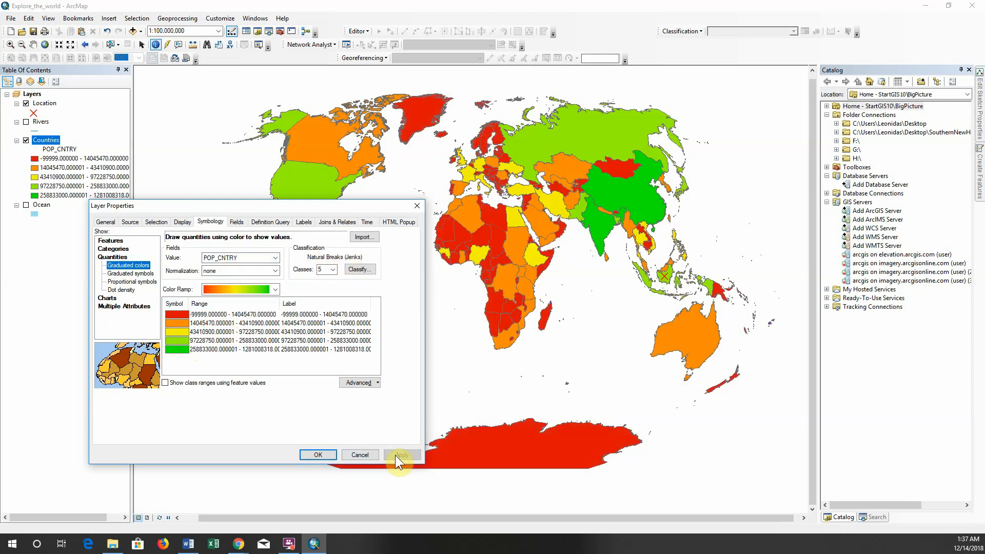
left_click(417, 206)
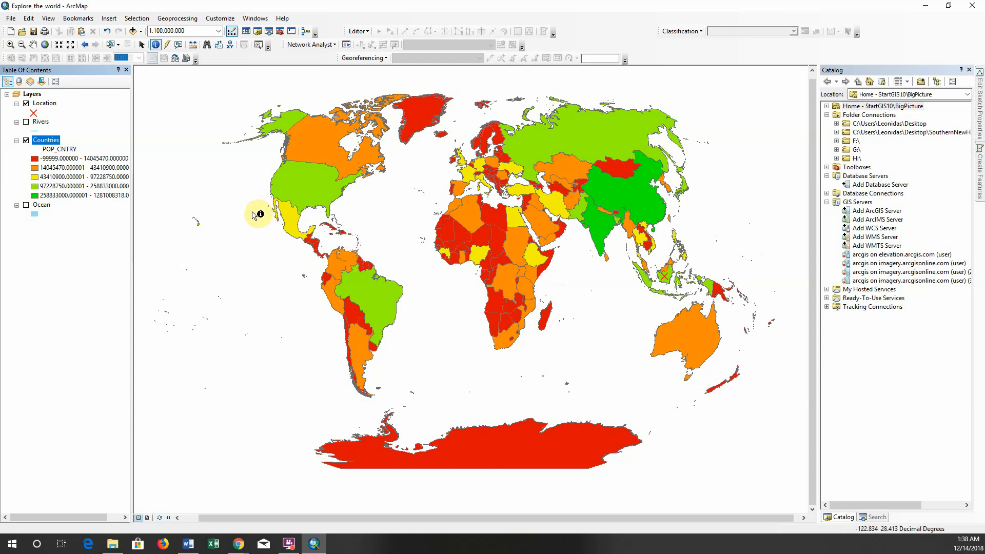
- Reopen the Countries layer's properties, normalize POP_CNTRY by SQMI_CNTRY, and apply it, moving the dialog to uncover the map
right_click(42, 139)
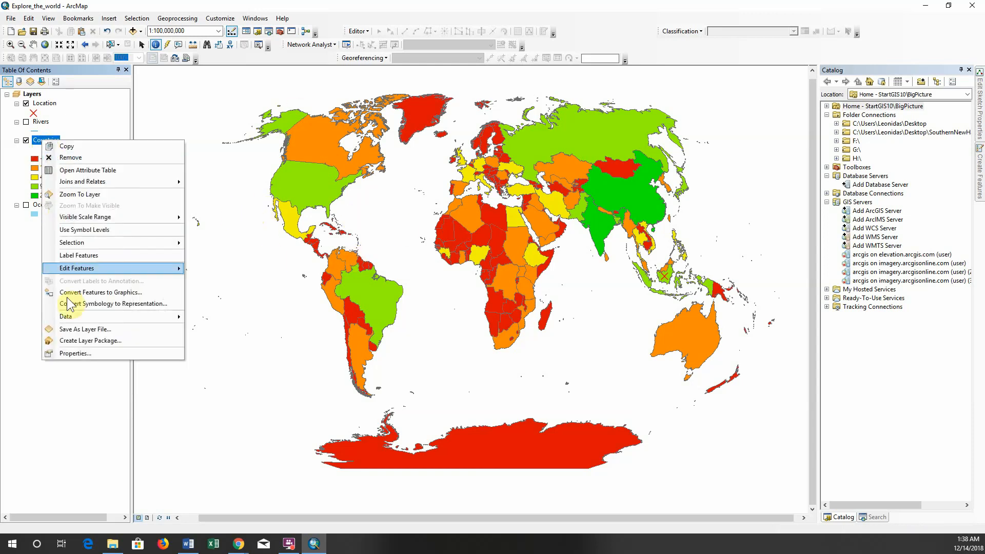
left_click(72, 353)
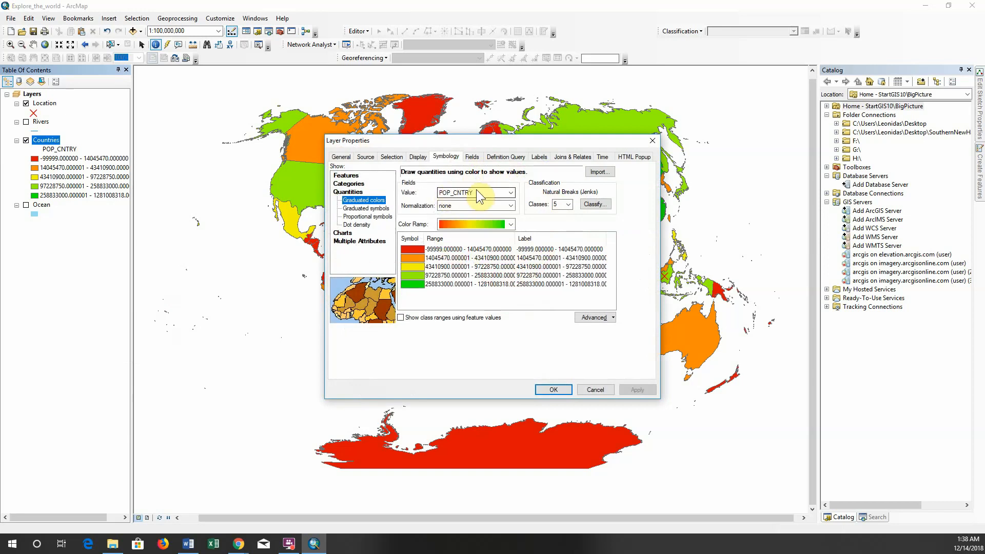
left_click(469, 205)
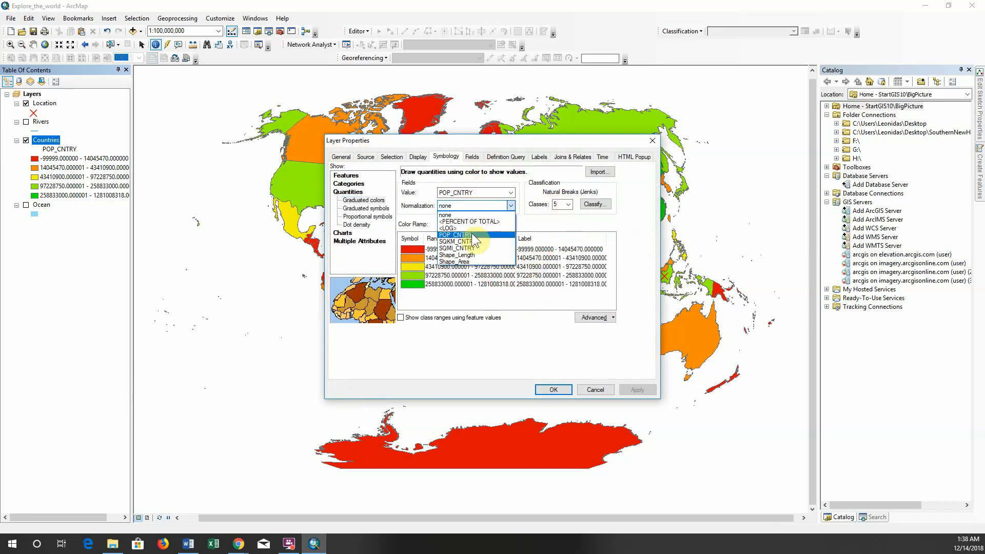
left_click(455, 248)
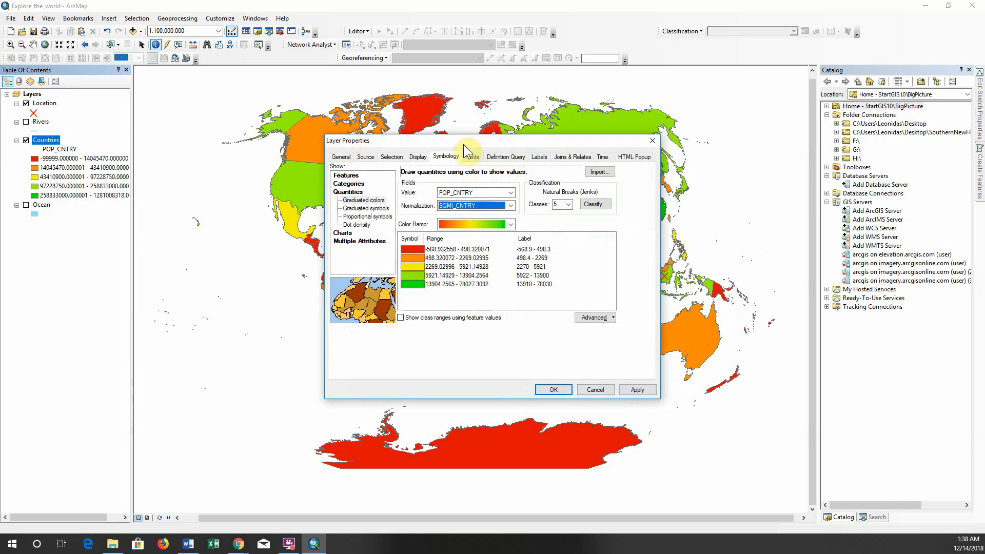
left_click_drag(463, 143, 569, 202)
left_click_drag(638, 230, 792, 217)
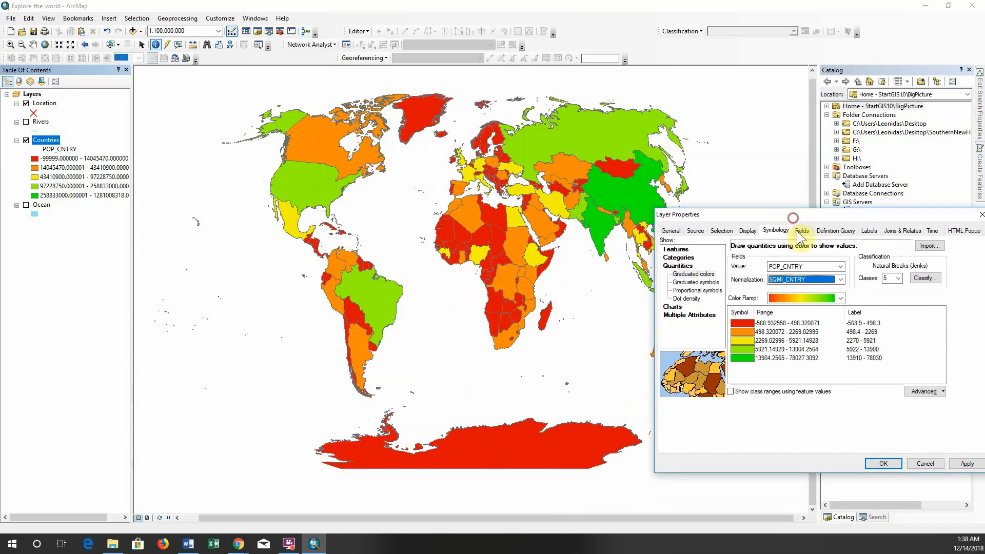
left_click(956, 460)
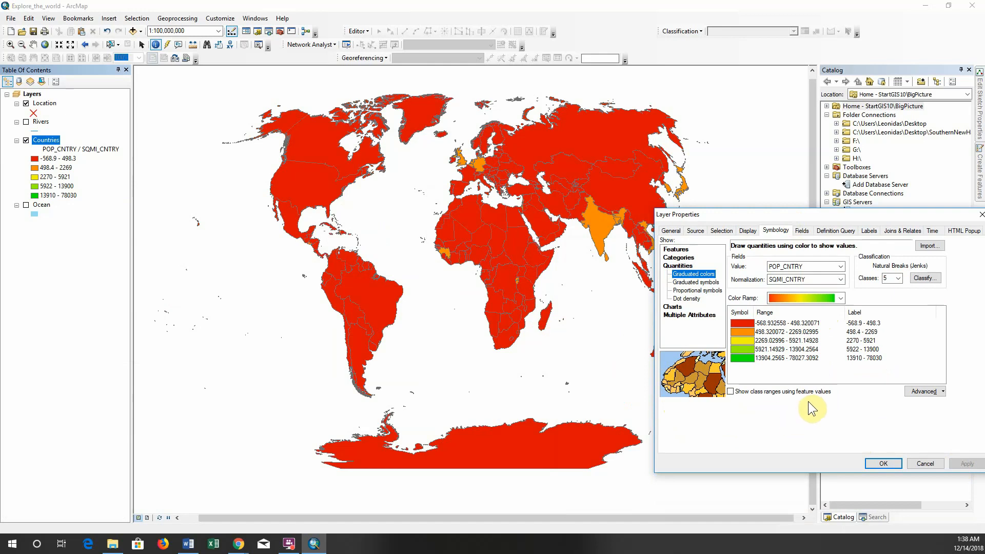
mouse_move(735, 216)
left_mouse_down()
mouse_move(658, 294)
mouse_move(509, 356)
mouse_move(468, 407)
mouse_move(572, 242)
mouse_move(616, 202)
mouse_move(733, 199)
left_mouse_up()
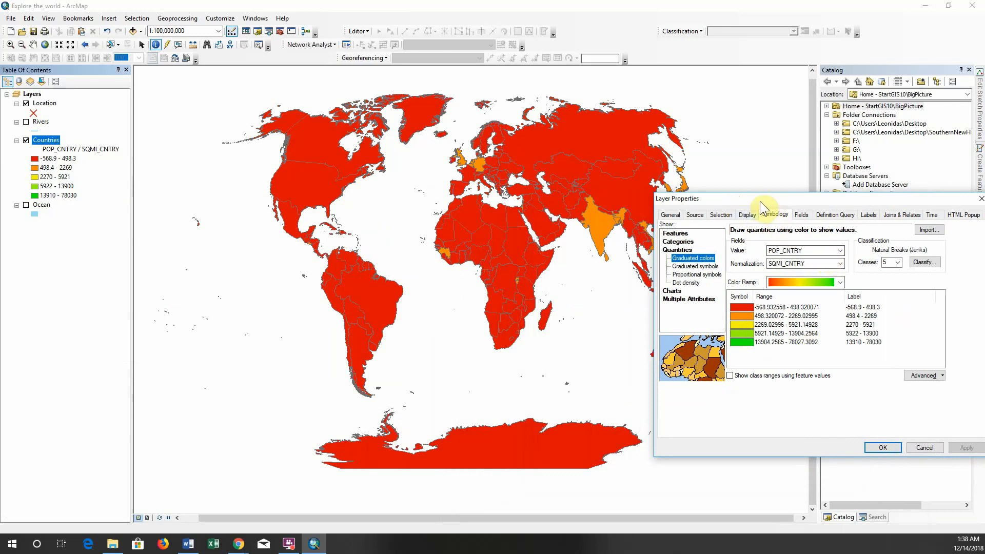
left_click_drag(758, 201, 672, 269)
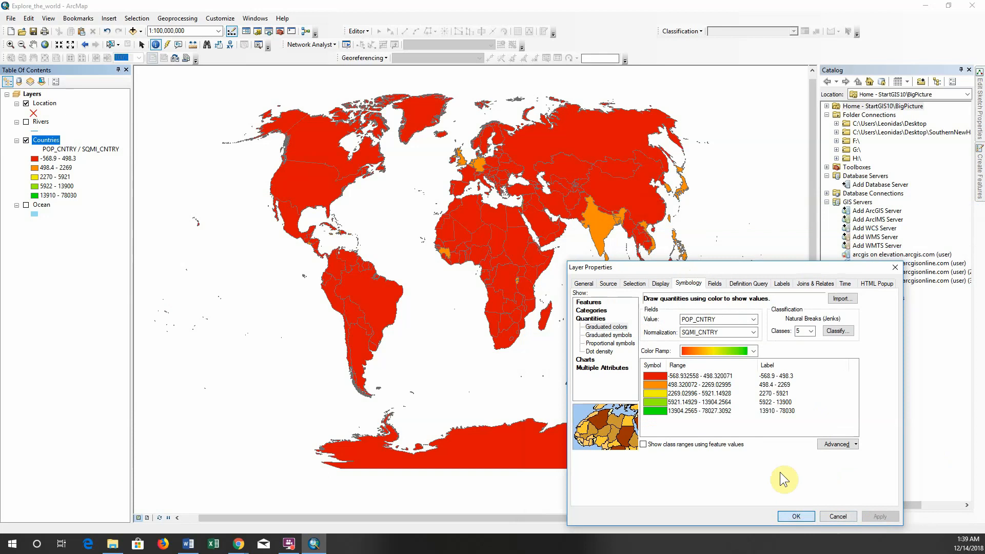
- Set the Countries symbology's normalization back to none, apply it, and close the layer properties
left_click(711, 332)
left_click(695, 342)
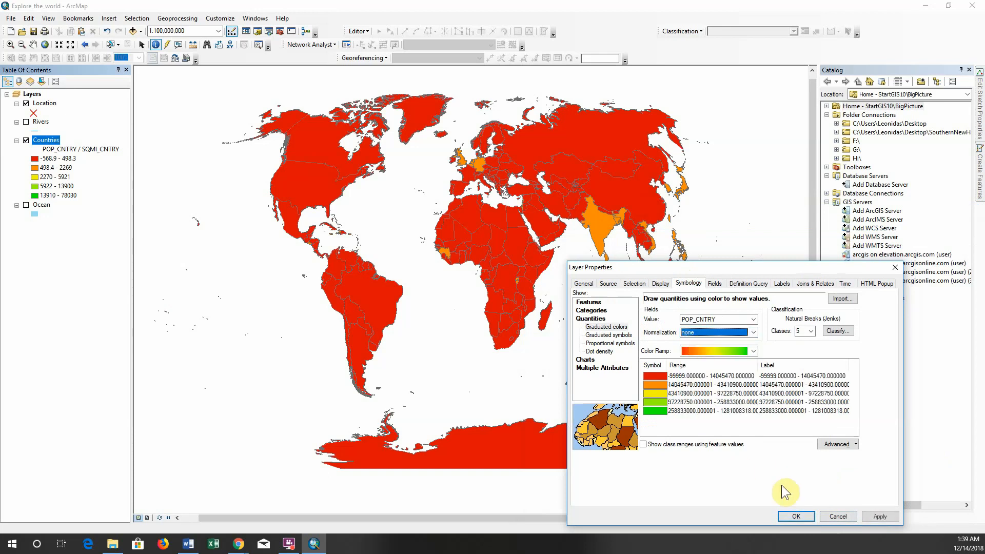
left_click(879, 516)
left_click(795, 515)
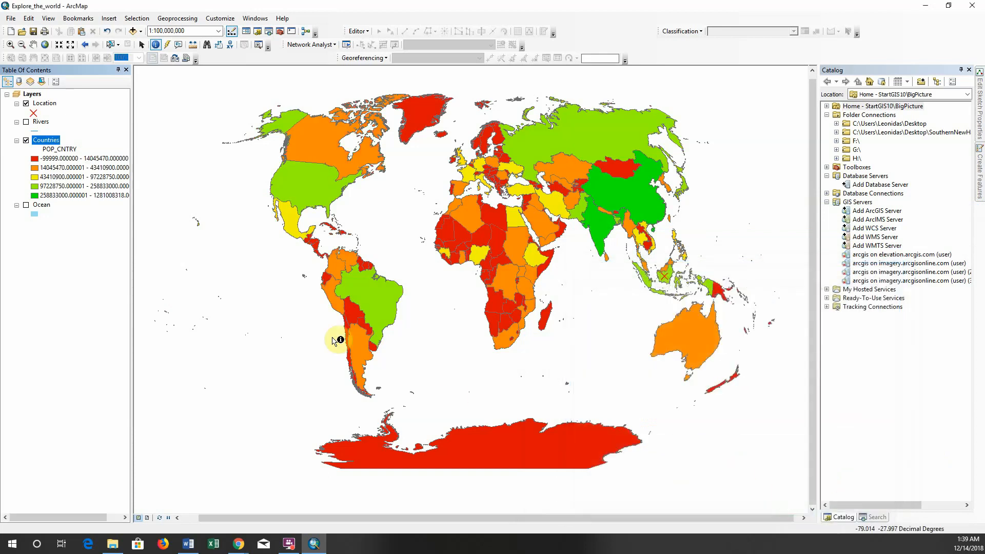